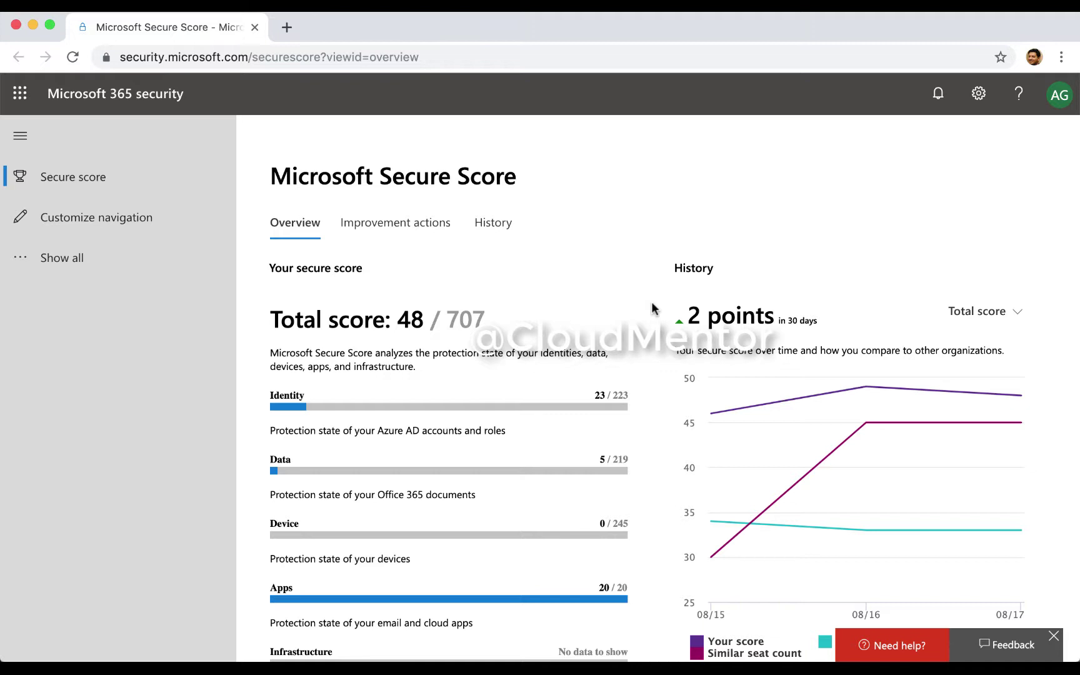
Open the details of the incomplete Require MFA for all users action, worth 0/30 points
{"action": "scroll", "coordinate": [623, 351], "scroll_direction": "down", "scroll_amount": 10}
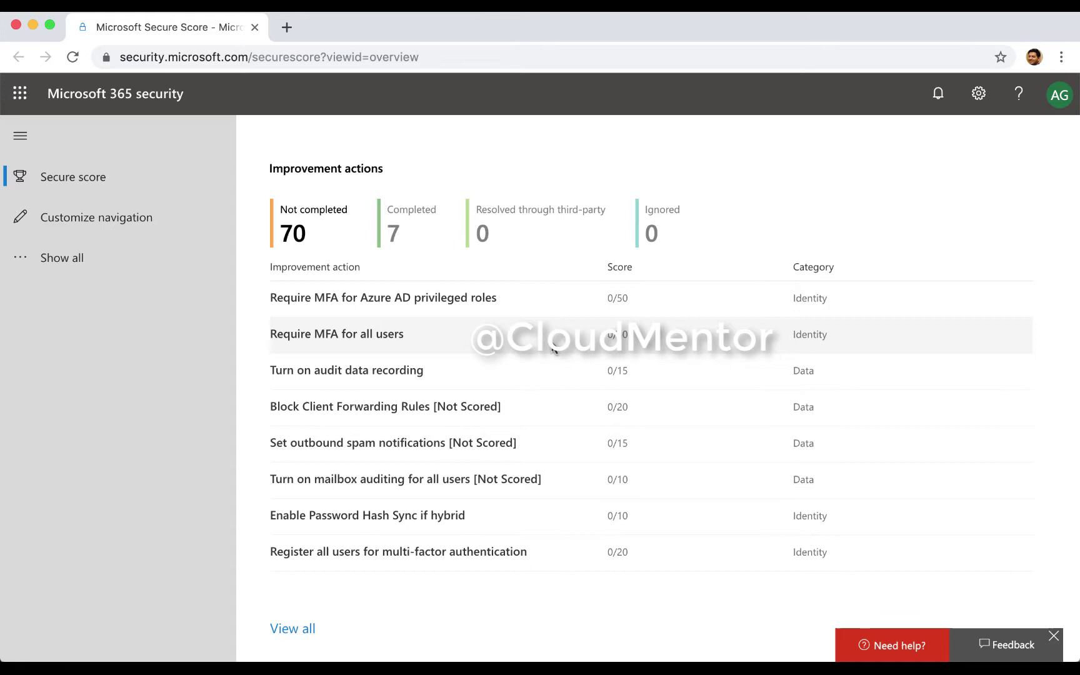
{"action": "left_click", "coordinate": [552, 348]}
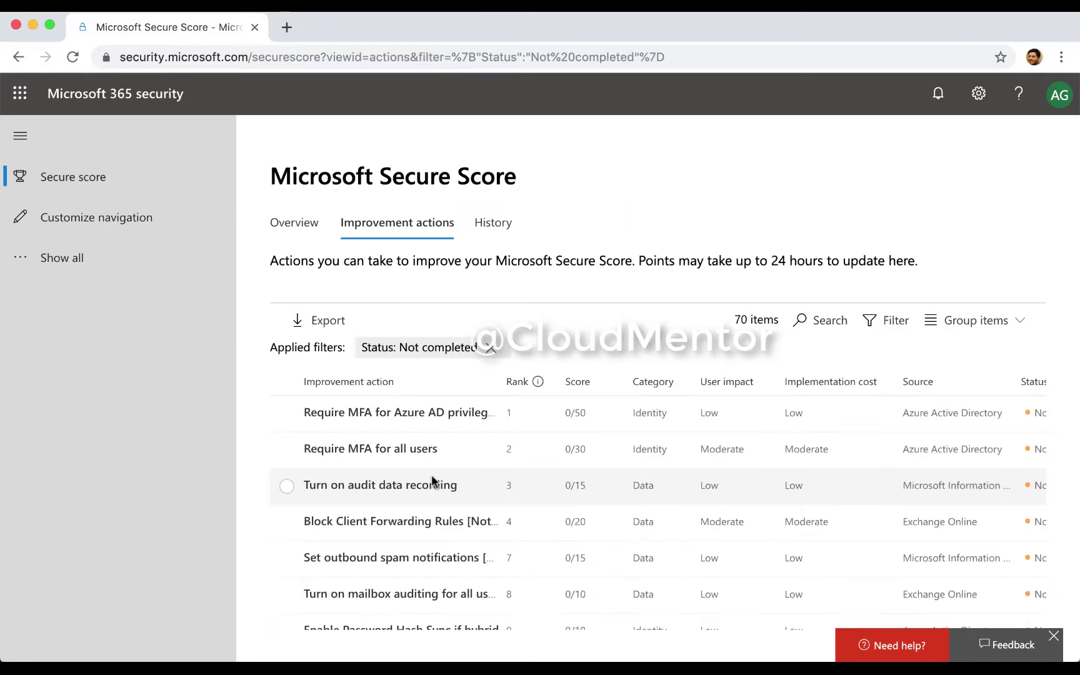
{"action": "left_click", "coordinate": [284, 451]}
{"action": "scroll", "coordinate": [686, 519], "scroll_direction": "down", "scroll_amount": 2}
{"action": "scroll", "coordinate": [686, 519], "scroll_direction": "down", "scroll_amount": 5}
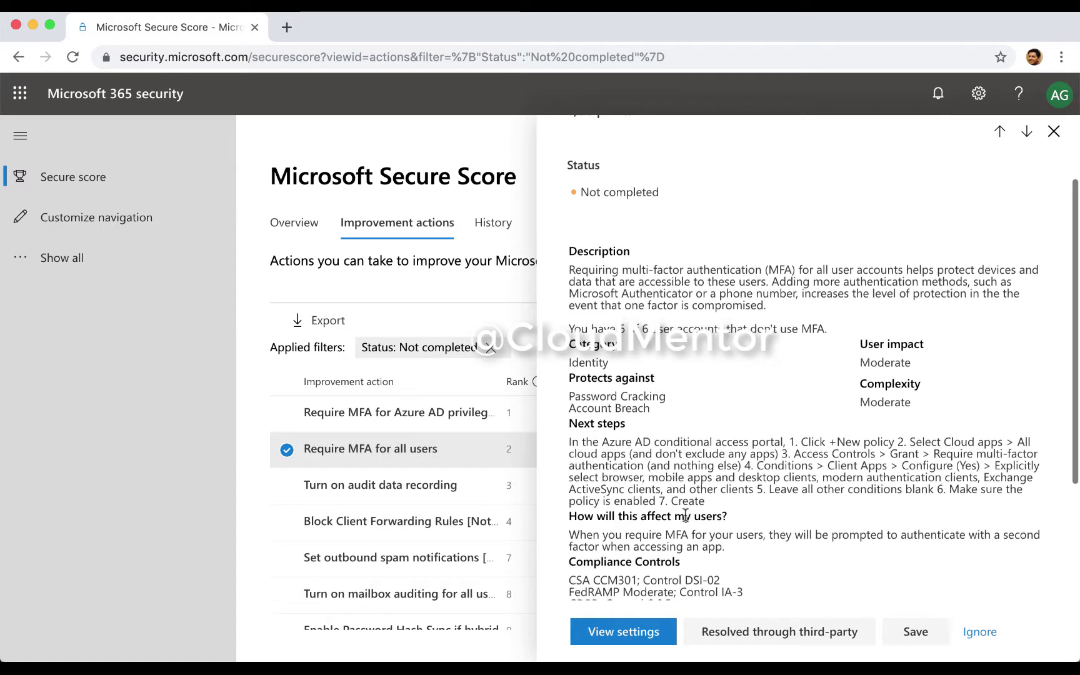
Scroll to Compliance Controls and highlight the listed controls, including GDPR
{"action": "scroll", "coordinate": [647, 511], "scroll_direction": "up", "scroll_amount": 6}
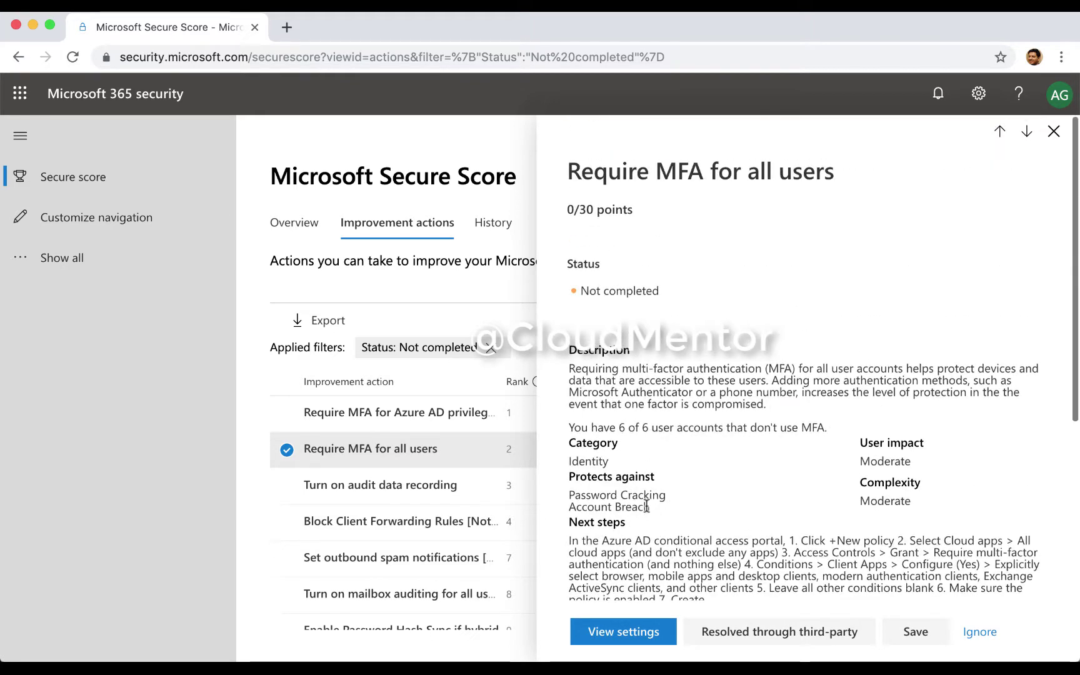
{"action": "scroll", "coordinate": [740, 536], "scroll_direction": "down", "scroll_amount": 2}
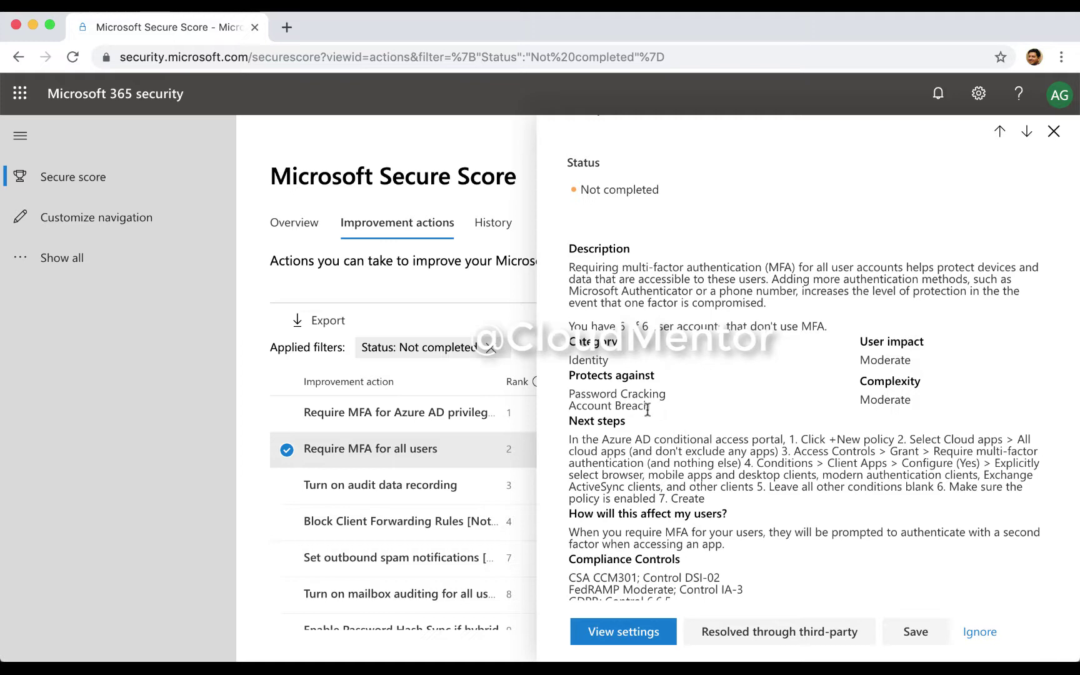
{"action": "scroll", "coordinate": [695, 417], "scroll_direction": "down", "scroll_amount": 3}
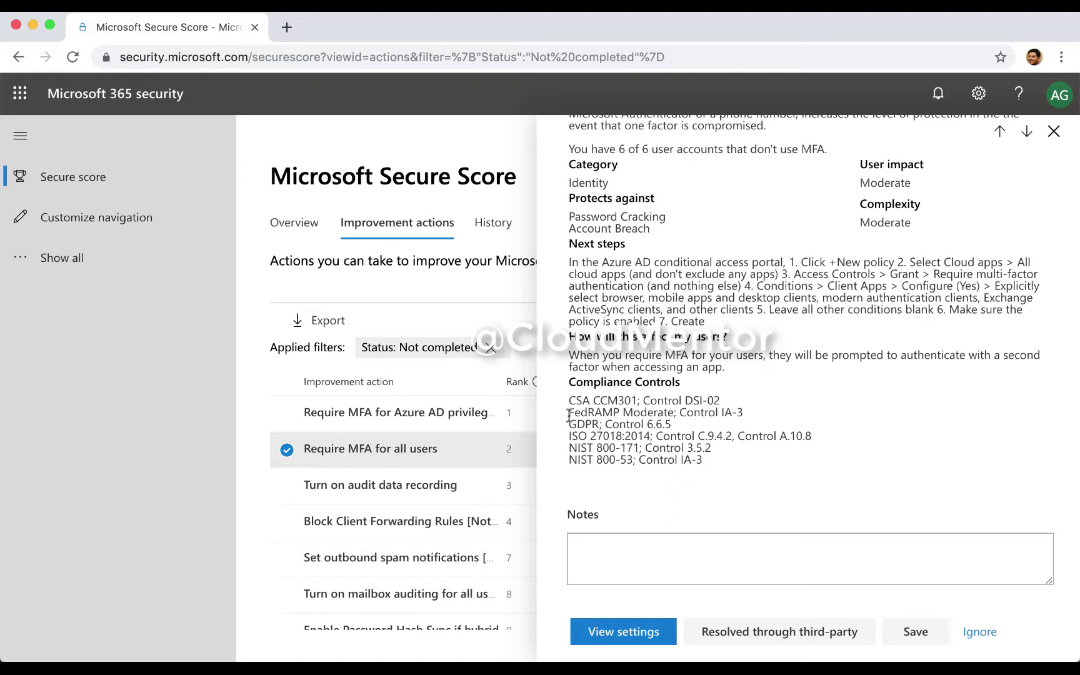
{"action": "left_click_drag", "start_coordinate": [569, 424], "coordinate": [674, 424]}
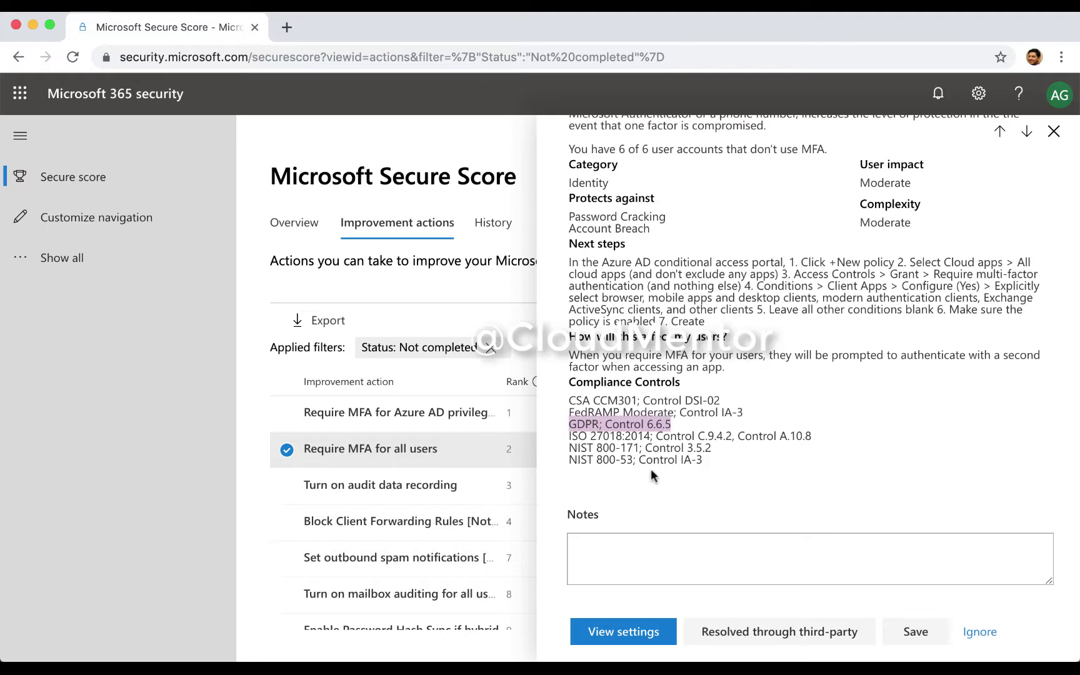
{"action": "left_click", "coordinate": [711, 468]}
{"action": "left_click_drag", "start_coordinate": [711, 466], "coordinate": [764, 458]}
{"action": "left_click", "coordinate": [764, 458]}
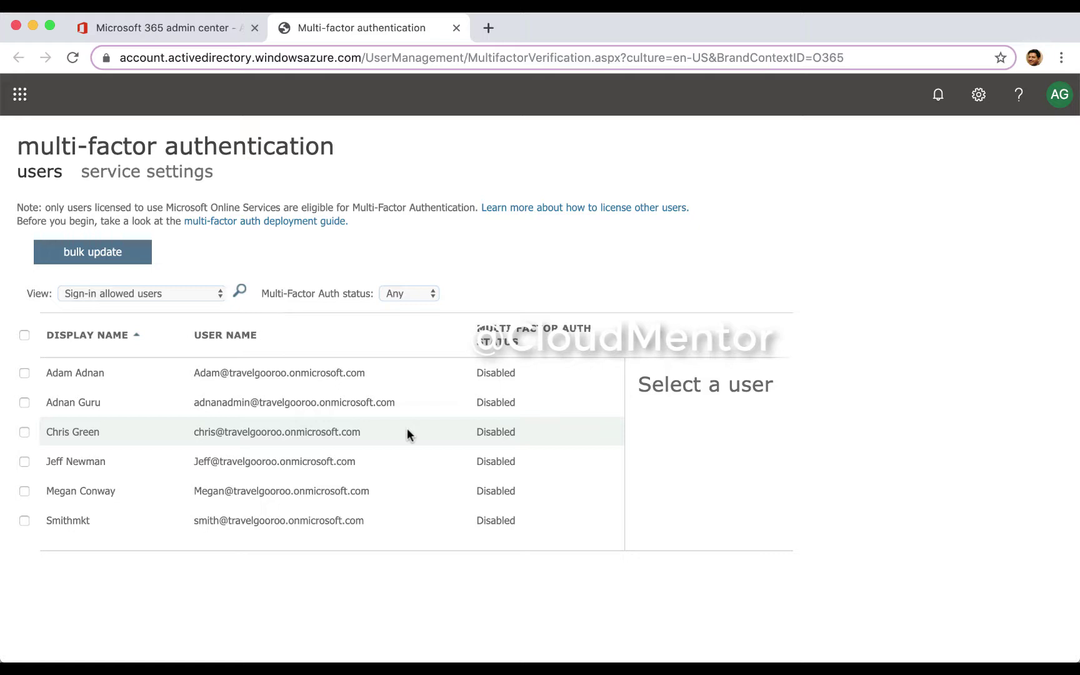
Select all six users in the MFA list, then deselect the administrator account
{"action": "key", "text": "super+a"}
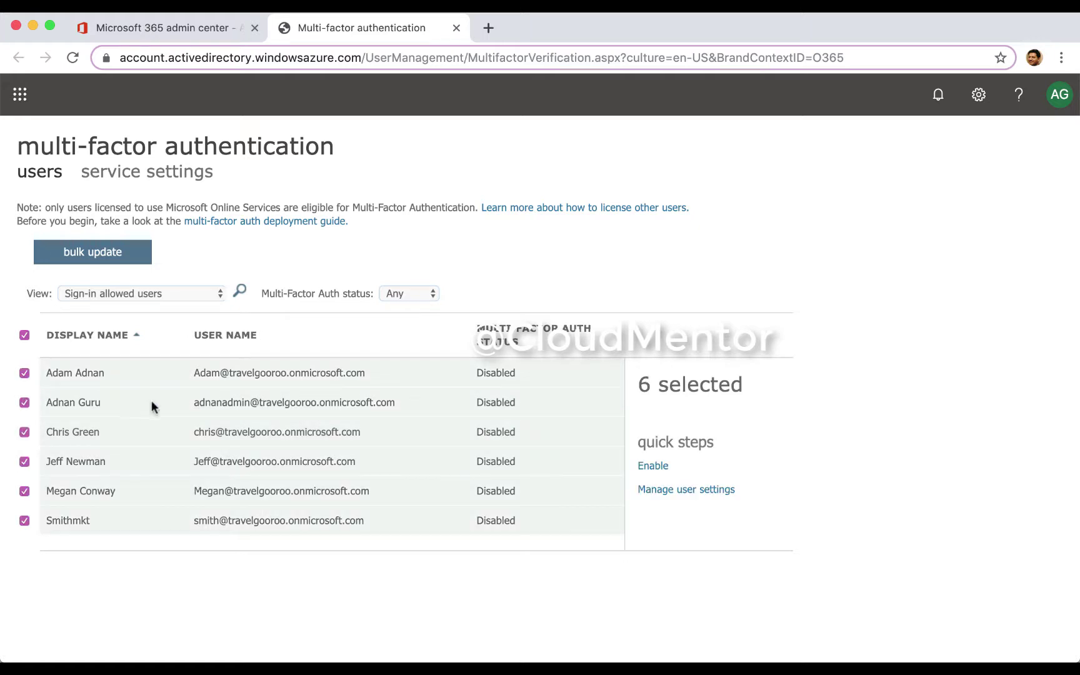
{"action": "left_click", "coordinate": [25, 403]}
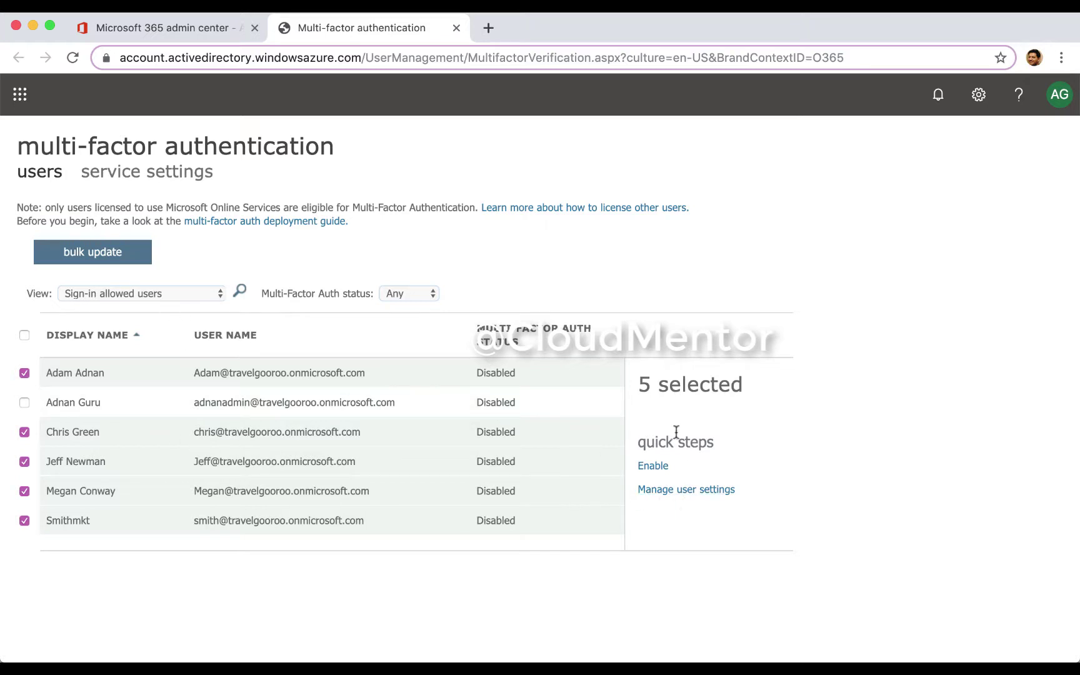
{"action": "left_click", "coordinate": [687, 490]}
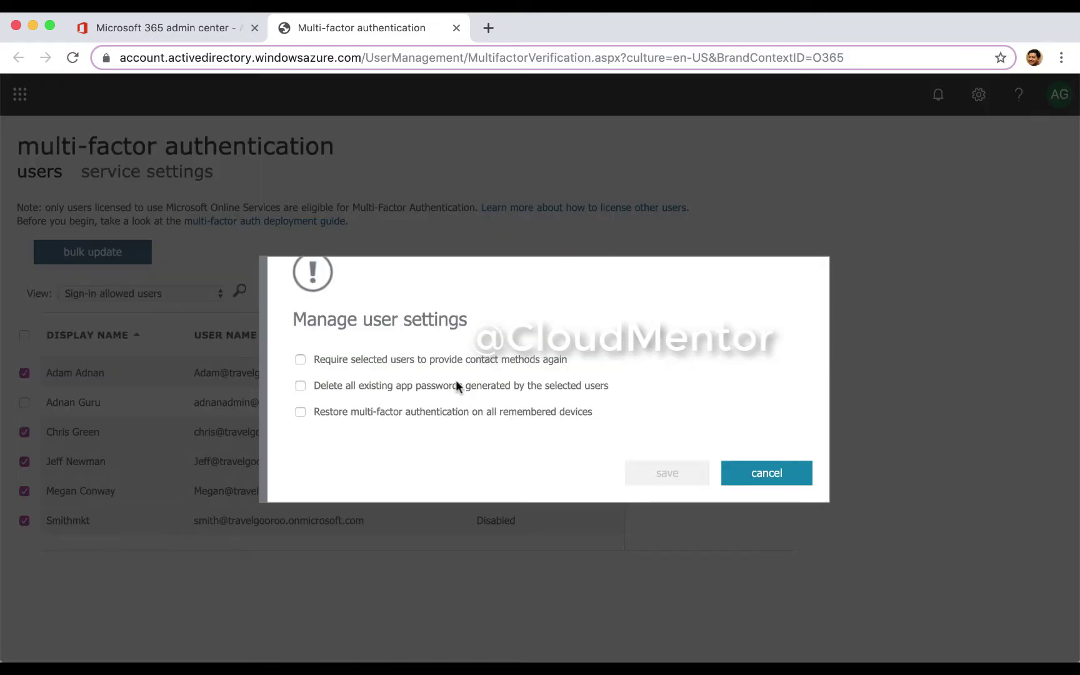
{"action": "left_click", "coordinate": [407, 389]}
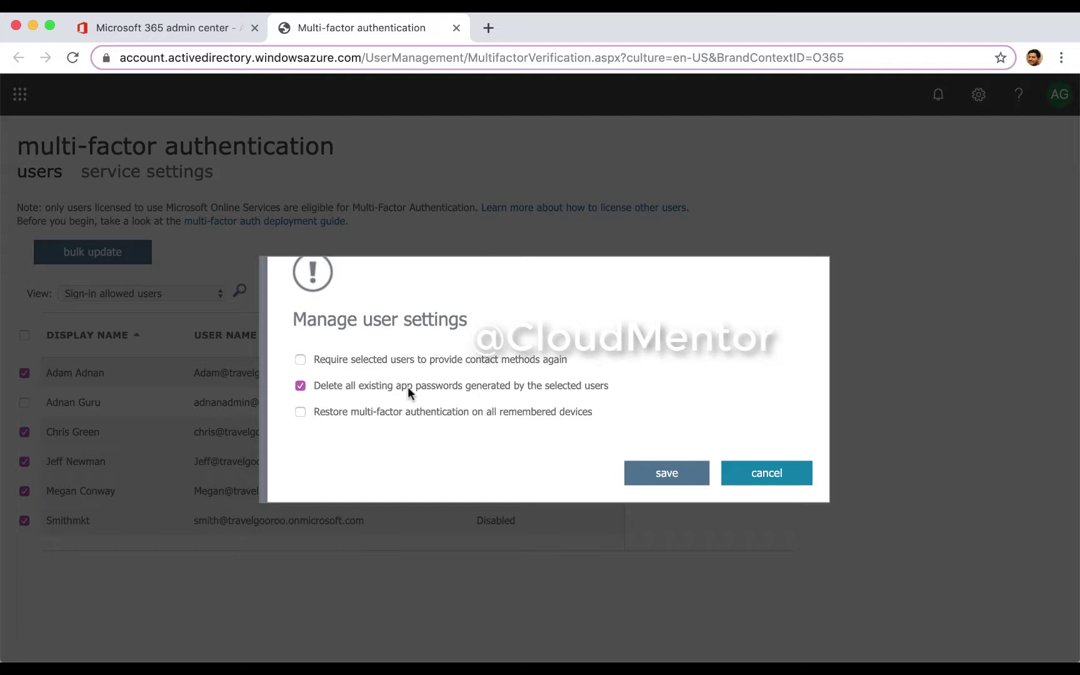
{"action": "left_click", "coordinate": [409, 386]}
{"action": "left_click", "coordinate": [410, 386]}
{"action": "left_click", "coordinate": [410, 386]}
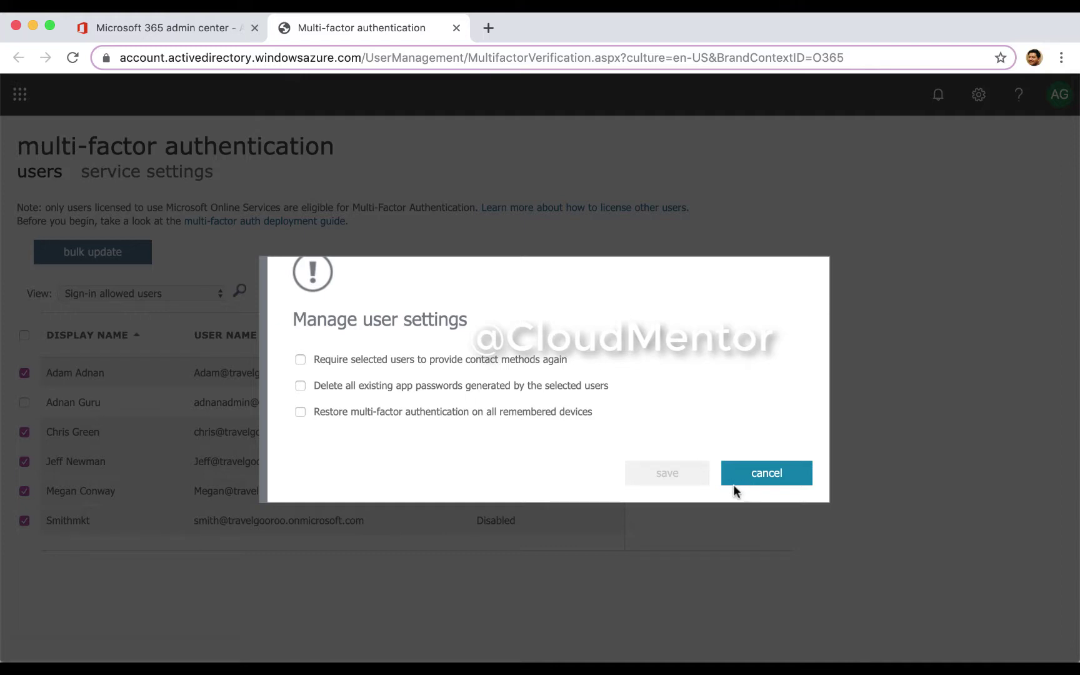
{"action": "left_click", "coordinate": [770, 475]}
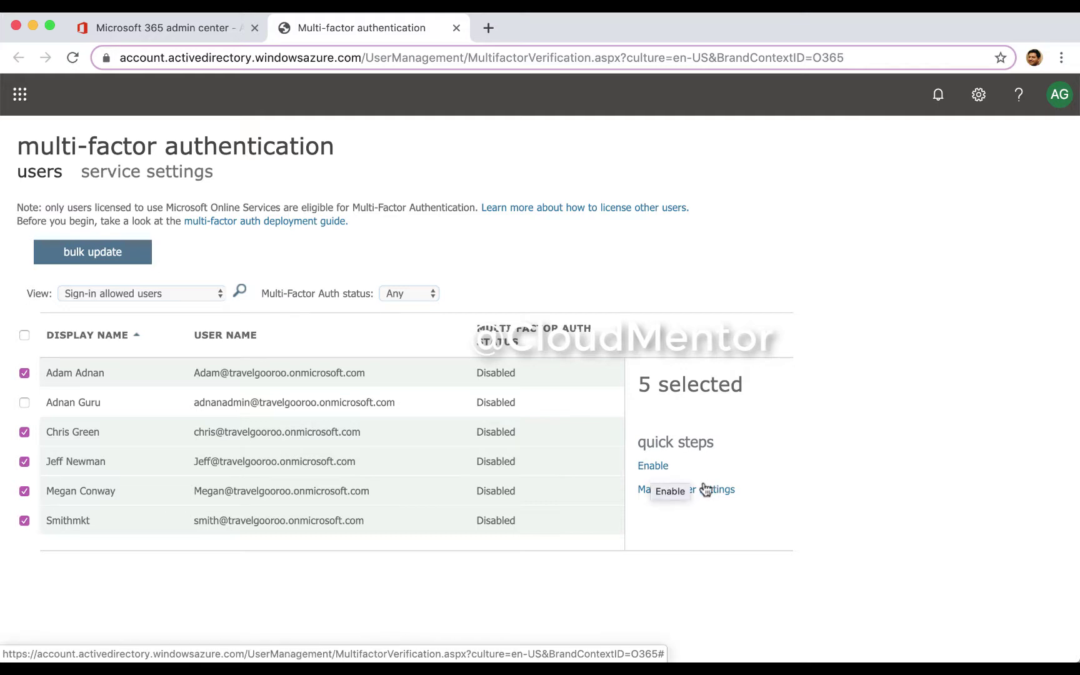
Enable multi-factor authentication for the five selected users and dismiss the success message
{"action": "left_click", "coordinate": [658, 472]}
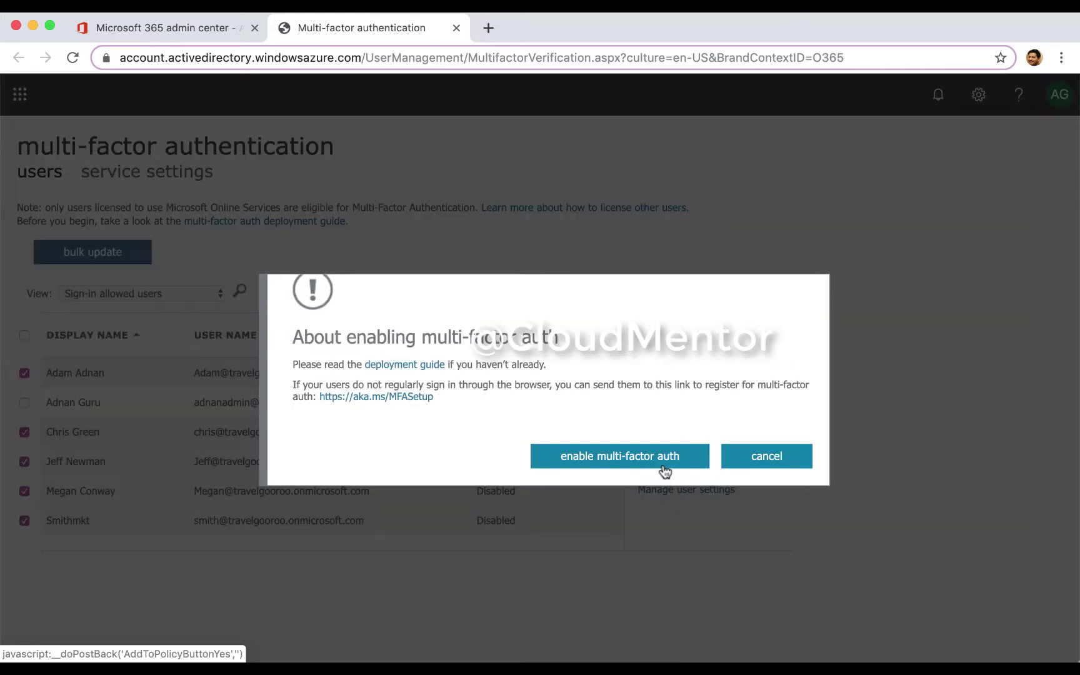
{"action": "left_click", "coordinate": [629, 466]}
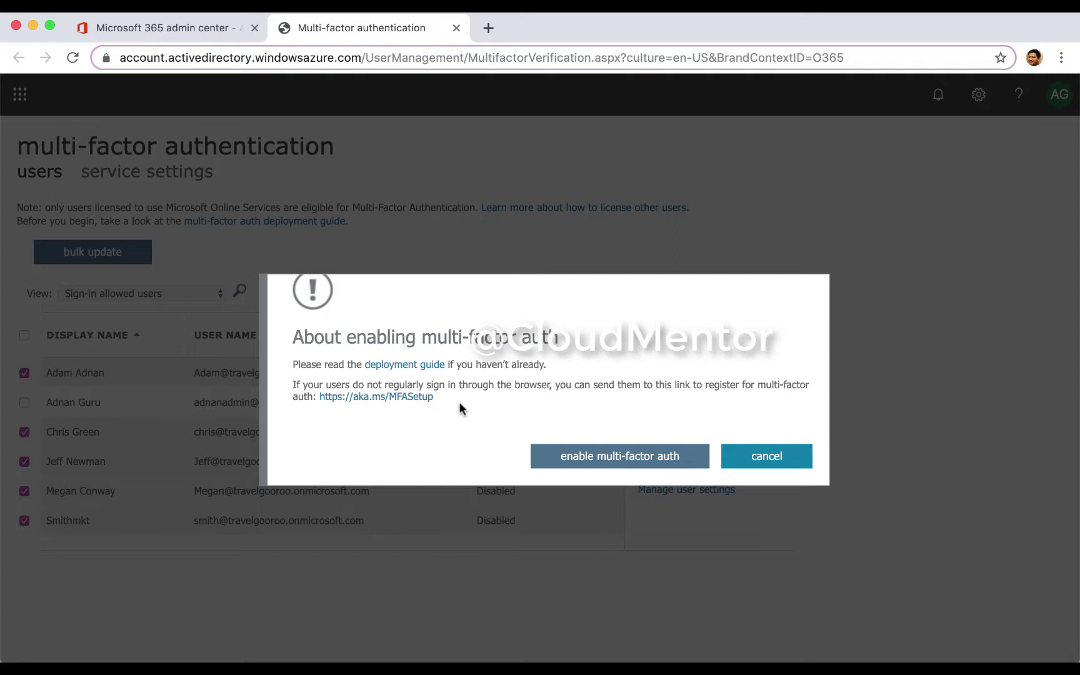
{"action": "left_click", "coordinate": [623, 462]}
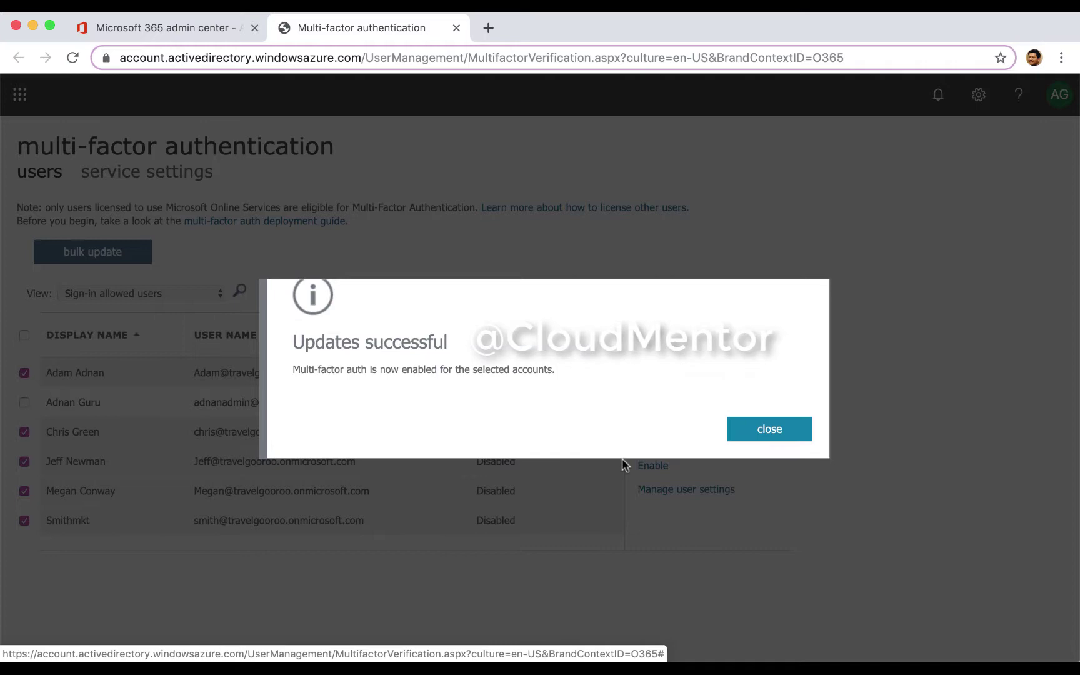
{"action": "left_click", "coordinate": [773, 431]}
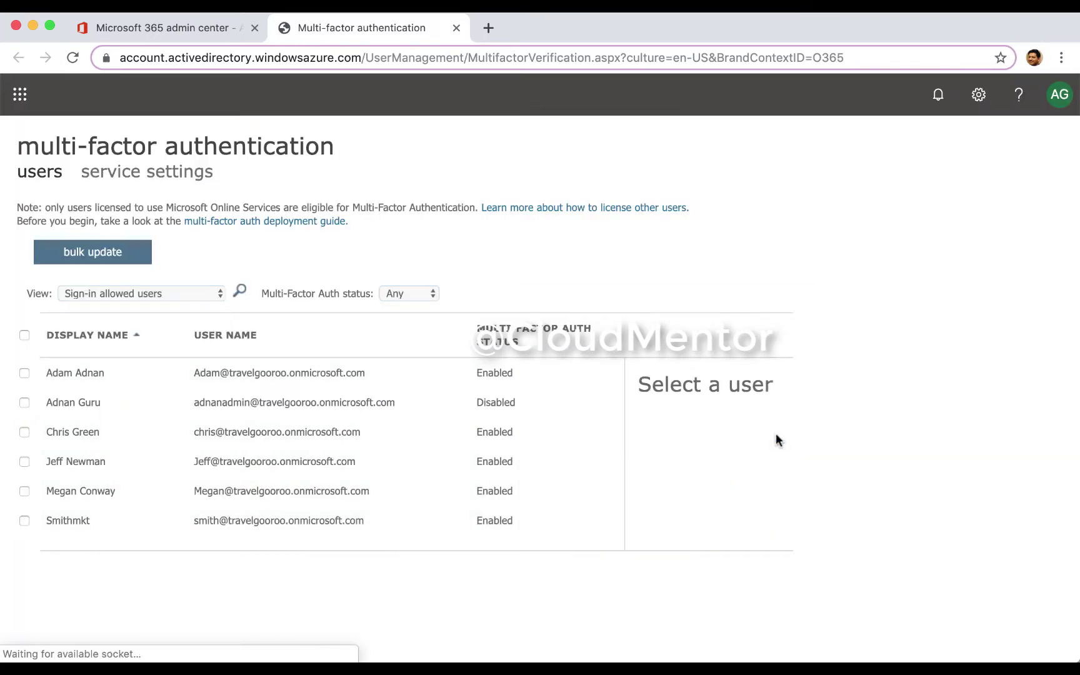
Sign the administrator out of the Incognito Office Home window, then close that window
{"action": "left_click_drag", "start_coordinate": [707, 24], "coordinate": [656, 87]}
{"action": "left_click", "coordinate": [651, 29]}
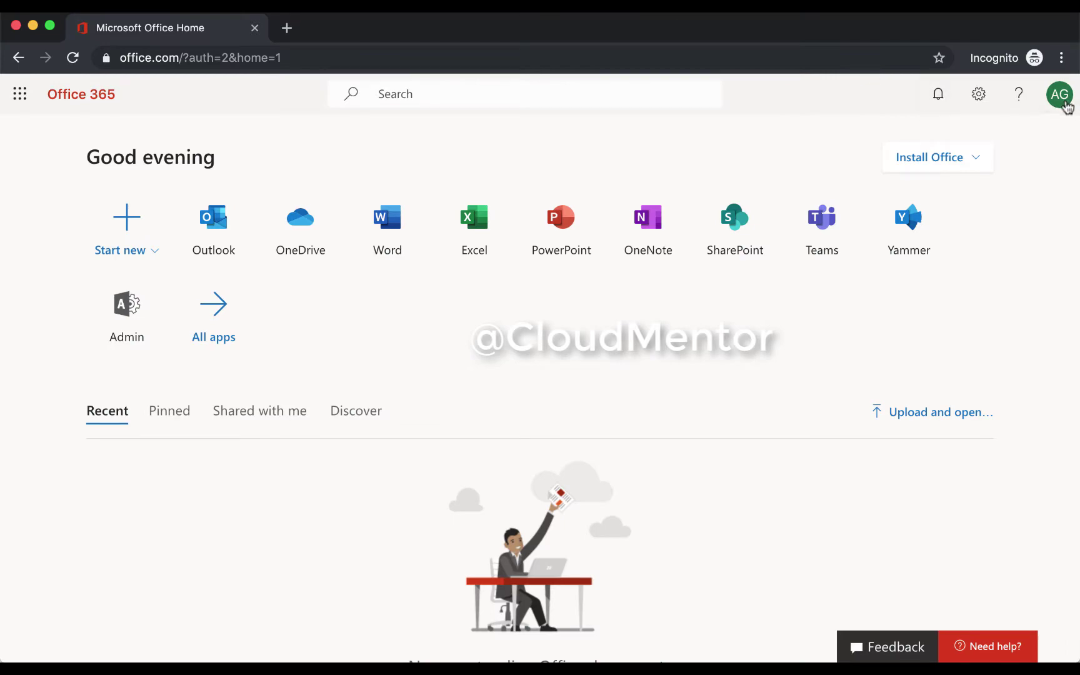
{"action": "left_click", "coordinate": [1063, 100]}
{"action": "left_click", "coordinate": [945, 265]}
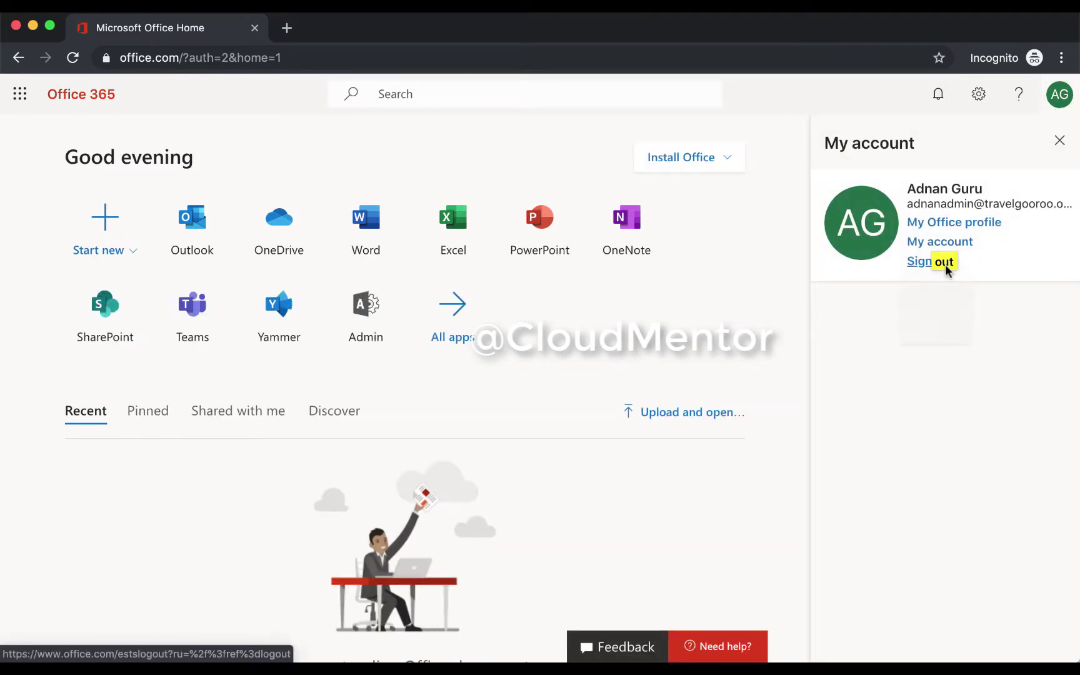
{"action": "left_click_drag", "start_coordinate": [950, 38], "coordinate": [979, 82]}
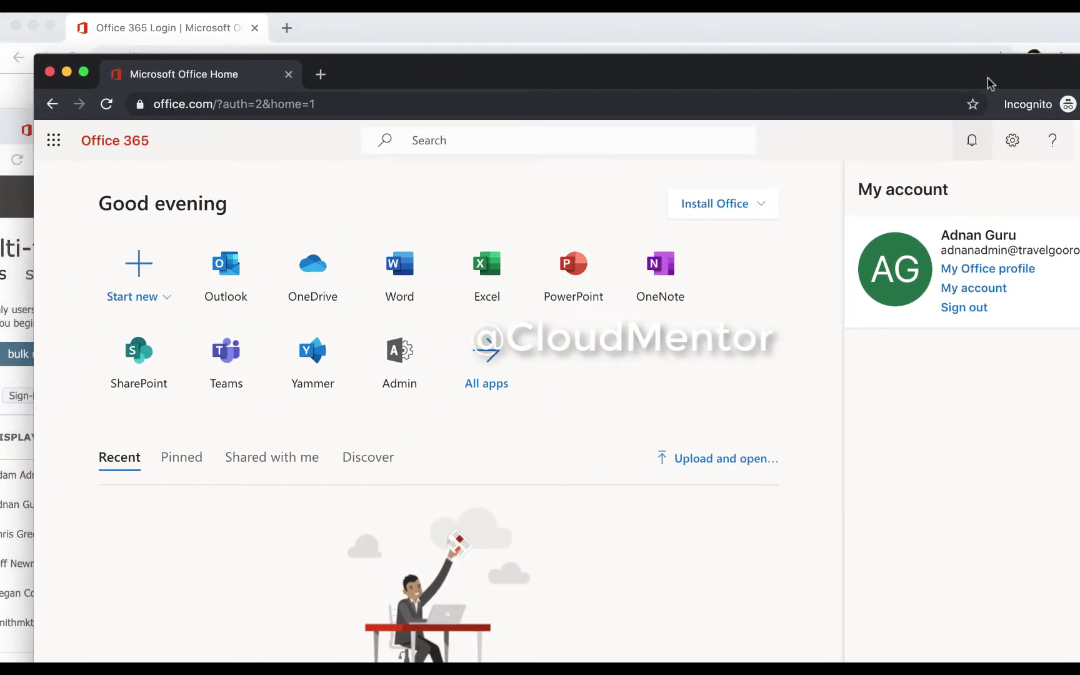
{"action": "left_click", "coordinate": [49, 72]}
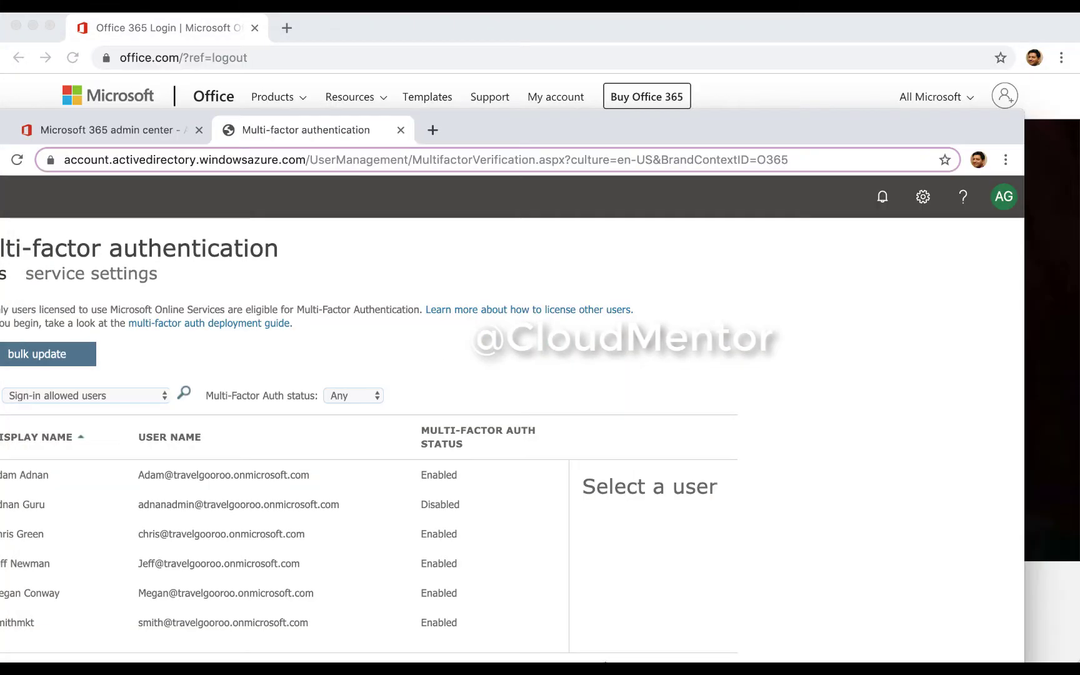
Go to portal.office365.com and start signing in as the MFA-enabled user past More information required
{"action": "left_click", "coordinate": [802, 638]}
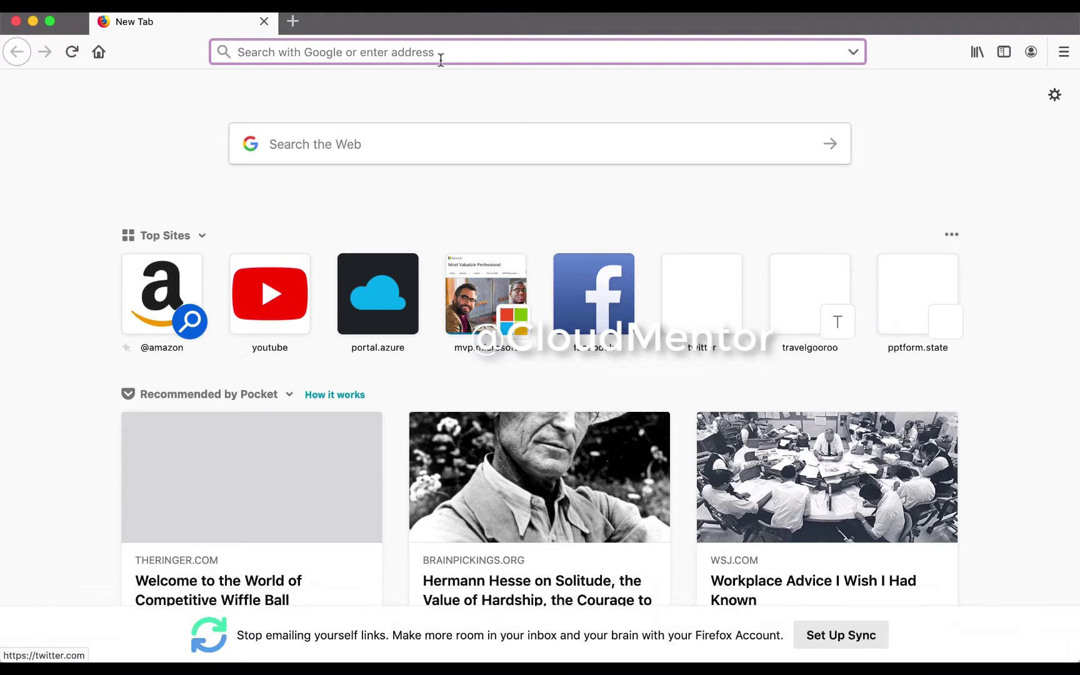
{"action": "type", "text": "porta"}
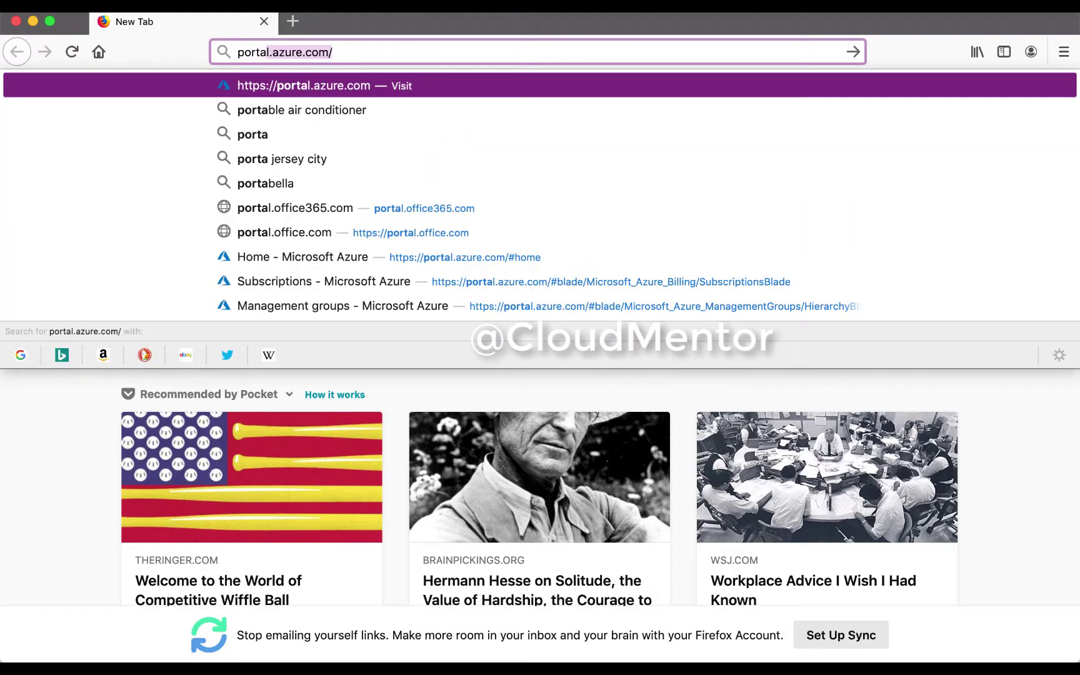
{"action": "type", "text": "l"}
{"action": "key", "text": "BackSpace"}
{"action": "type", "text": "l."}
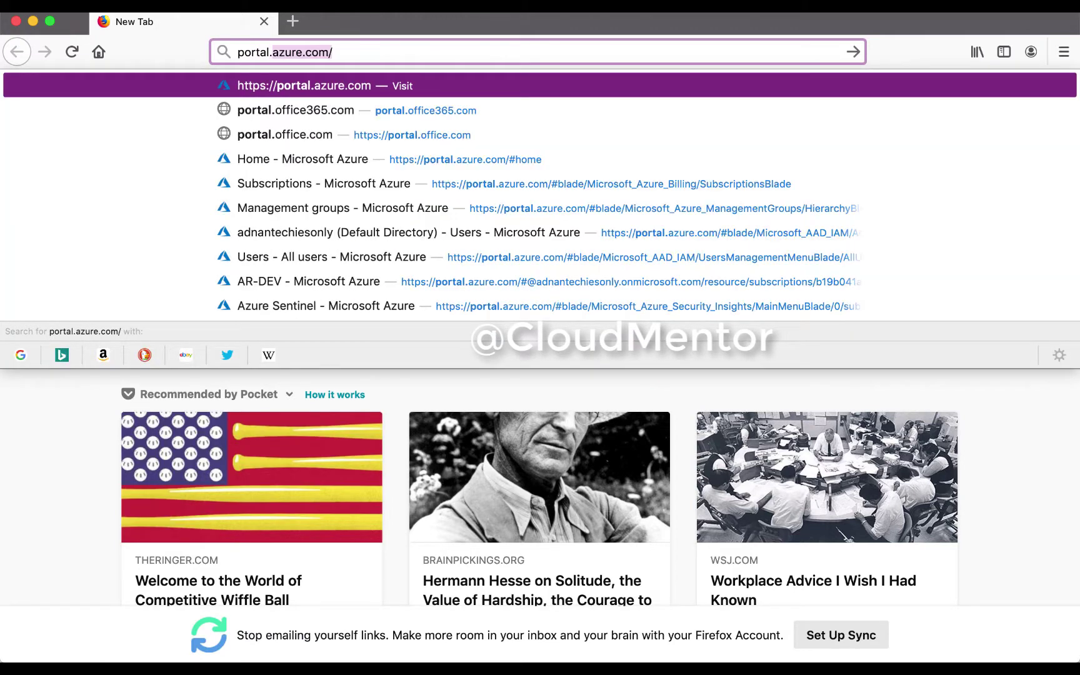
{"action": "type", "text": "office365"}
{"action": "key", "text": "Return"}
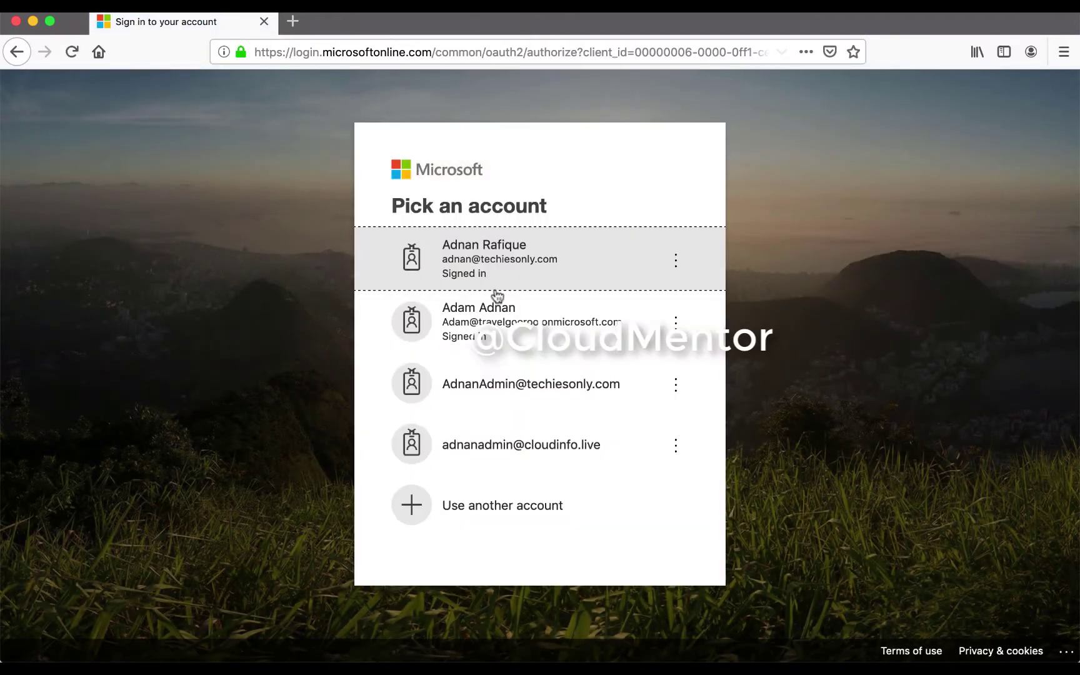
{"action": "left_click", "coordinate": [524, 338]}
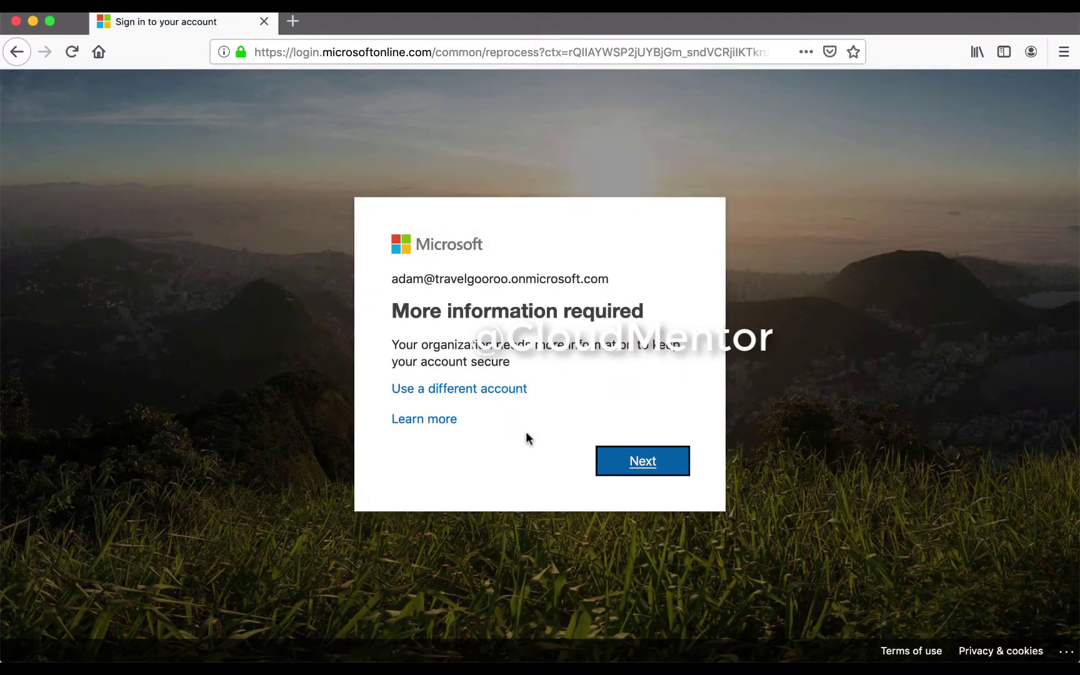
{"action": "left_click", "coordinate": [647, 470]}
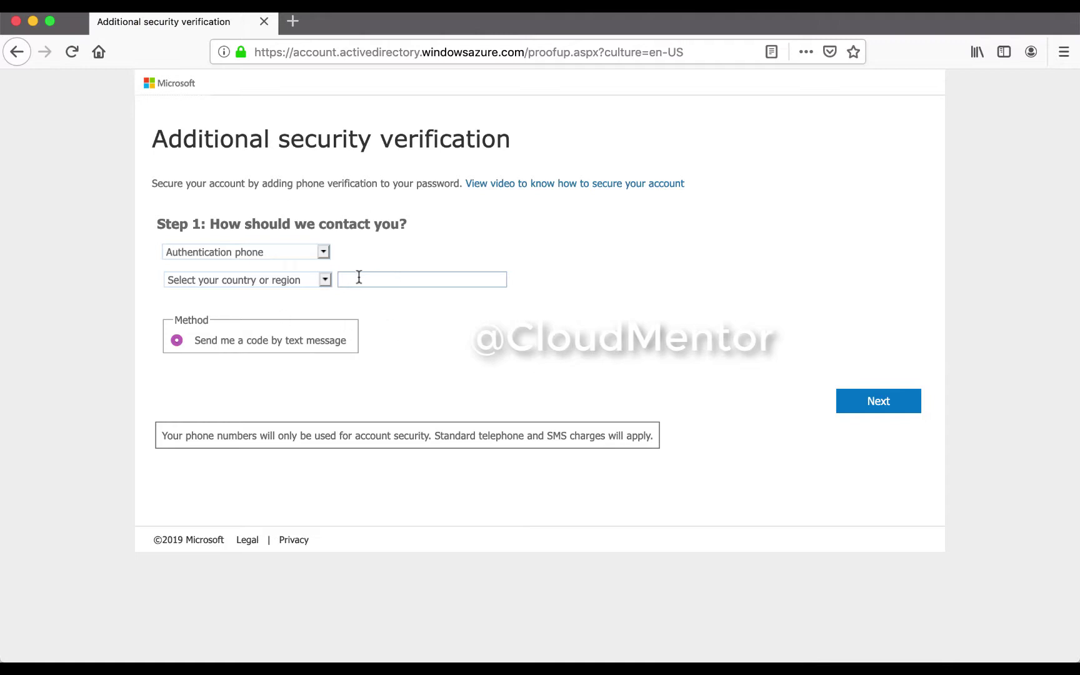
Register a United States (+1) authentication phone number for text-message codes and request a code
{"action": "left_click", "coordinate": [324, 253]}
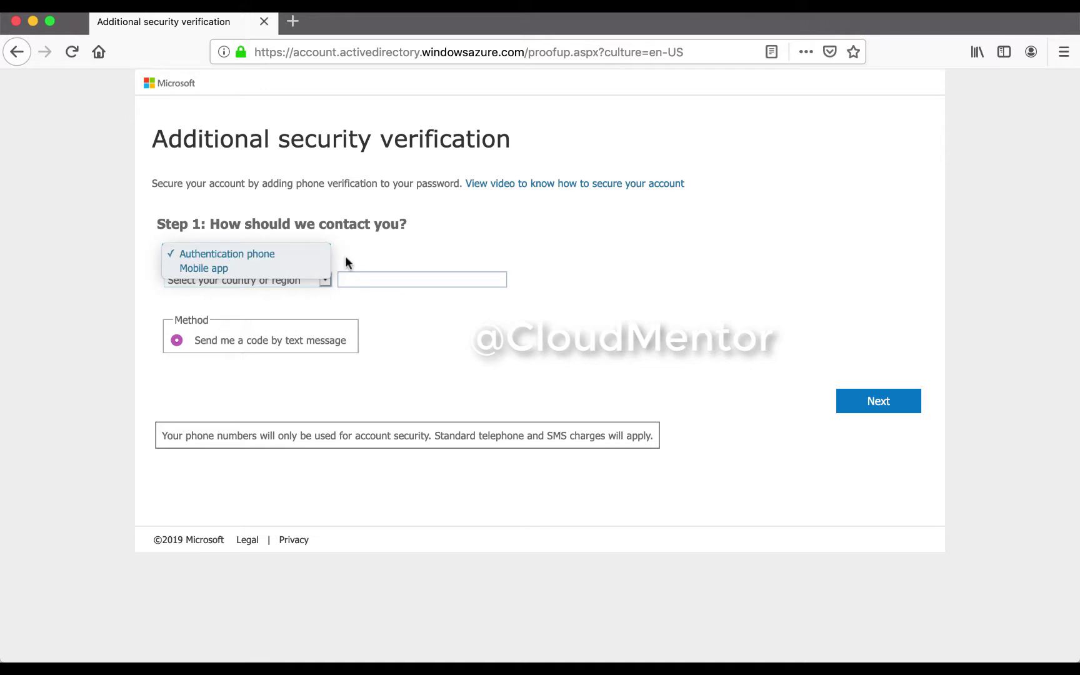
{"action": "left_click", "coordinate": [309, 280]}
{"action": "left_click", "coordinate": [296, 295]}
{"action": "left_click", "coordinate": [402, 279]}
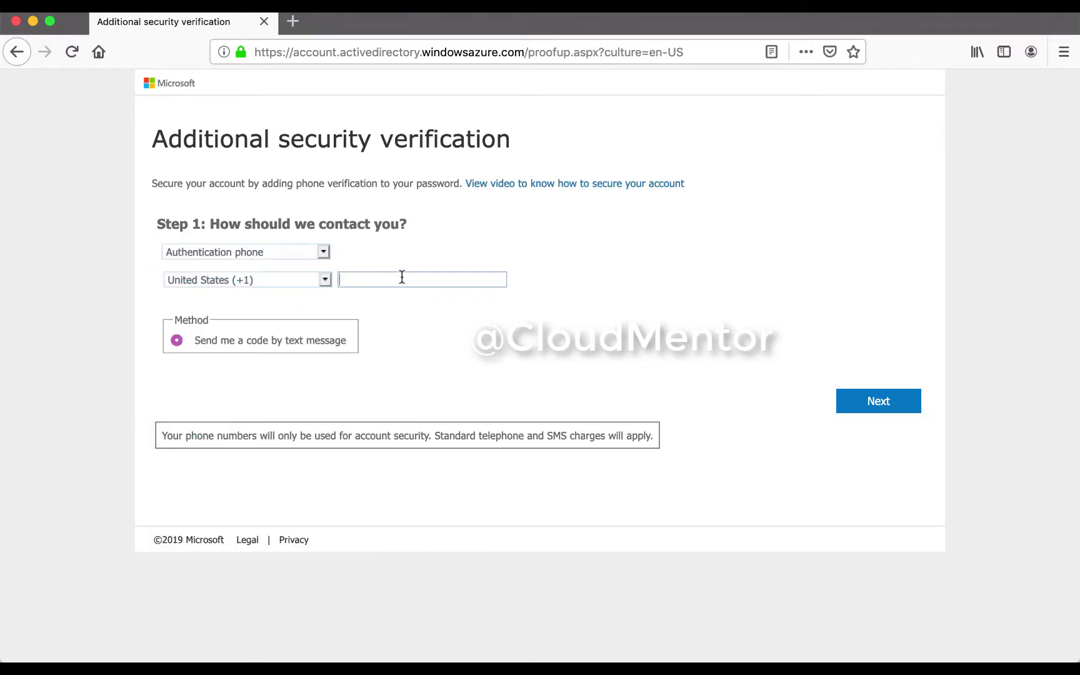
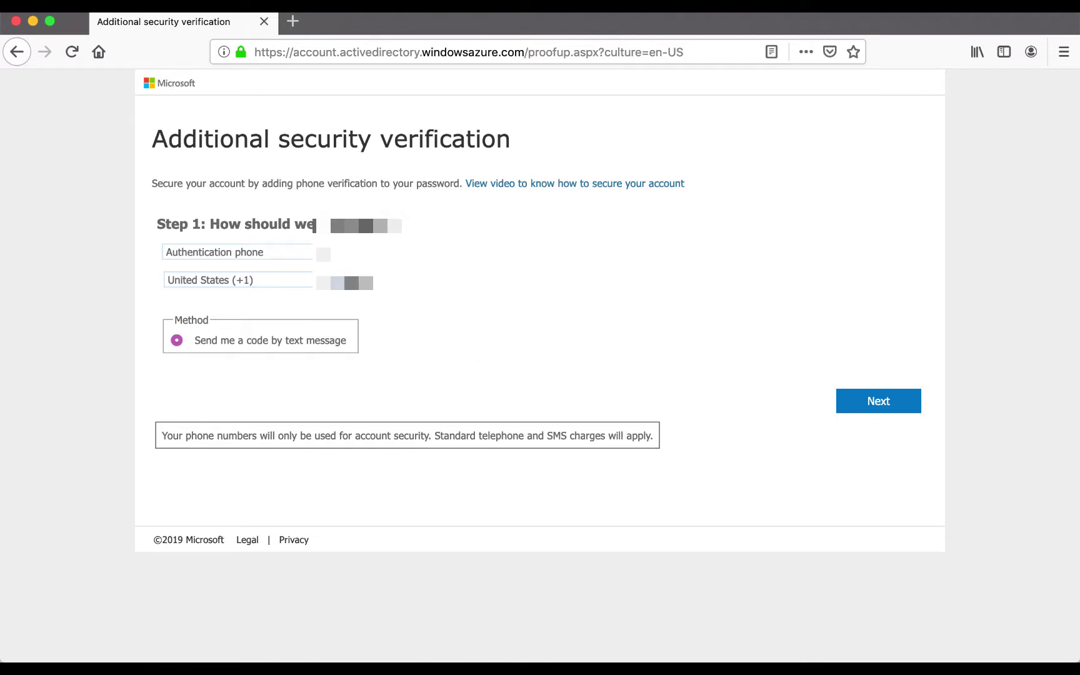
{"action": "left_click", "coordinate": [842, 401]}
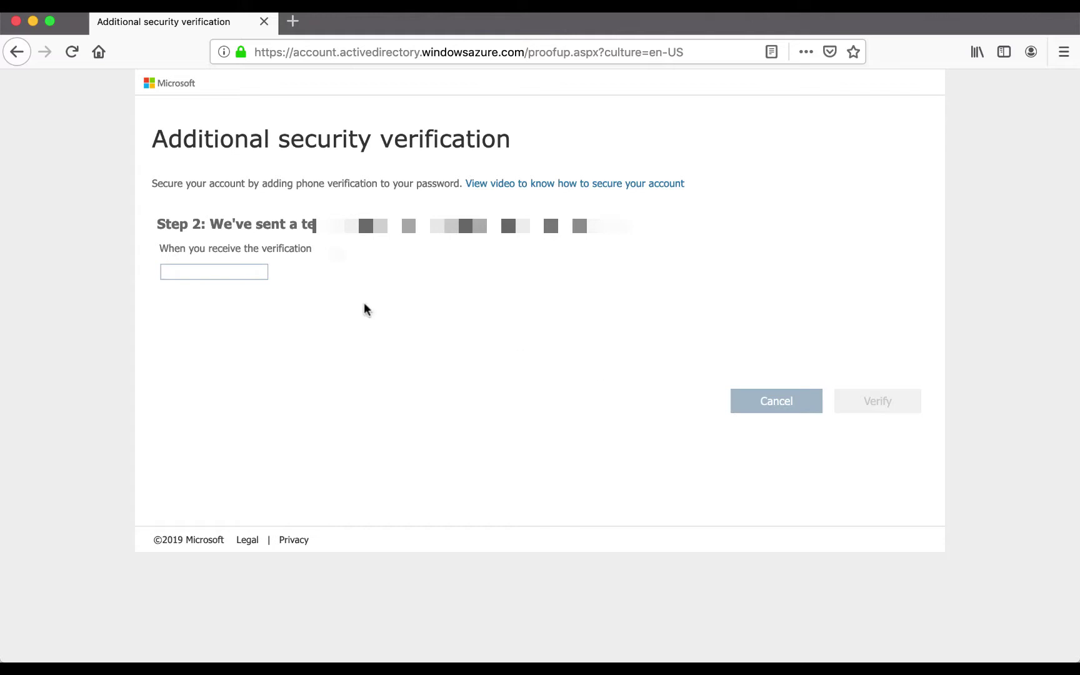
Verify the authentication phone by entering the texted verification code
{"action": "left_click", "coordinate": [257, 273]}
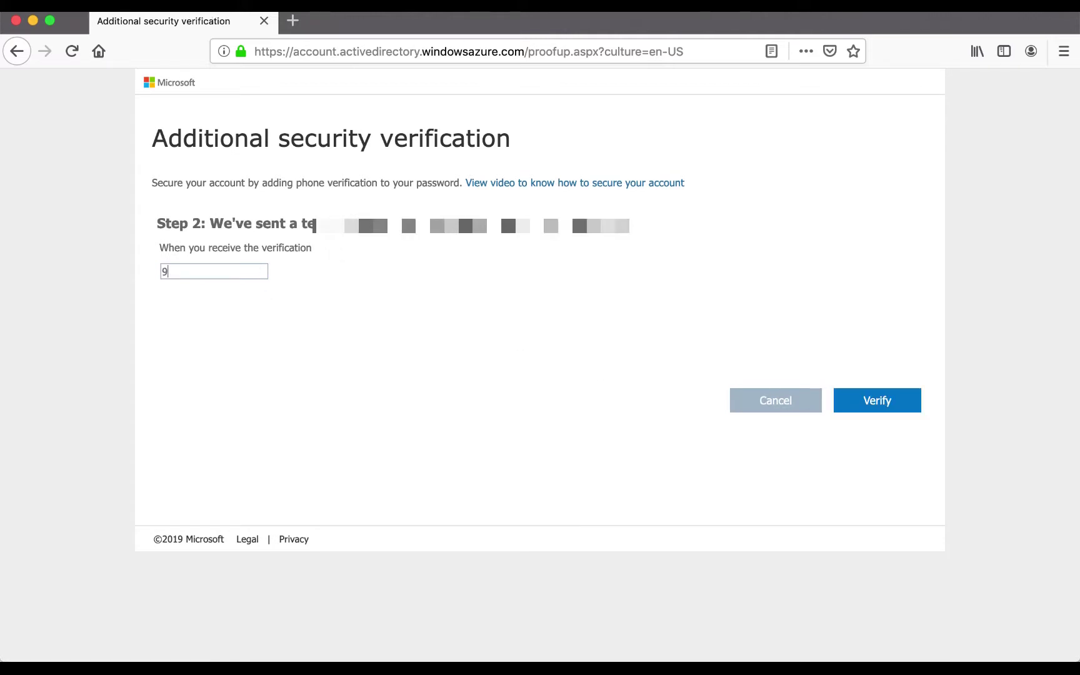
{"action": "left_click", "coordinate": [903, 406]}
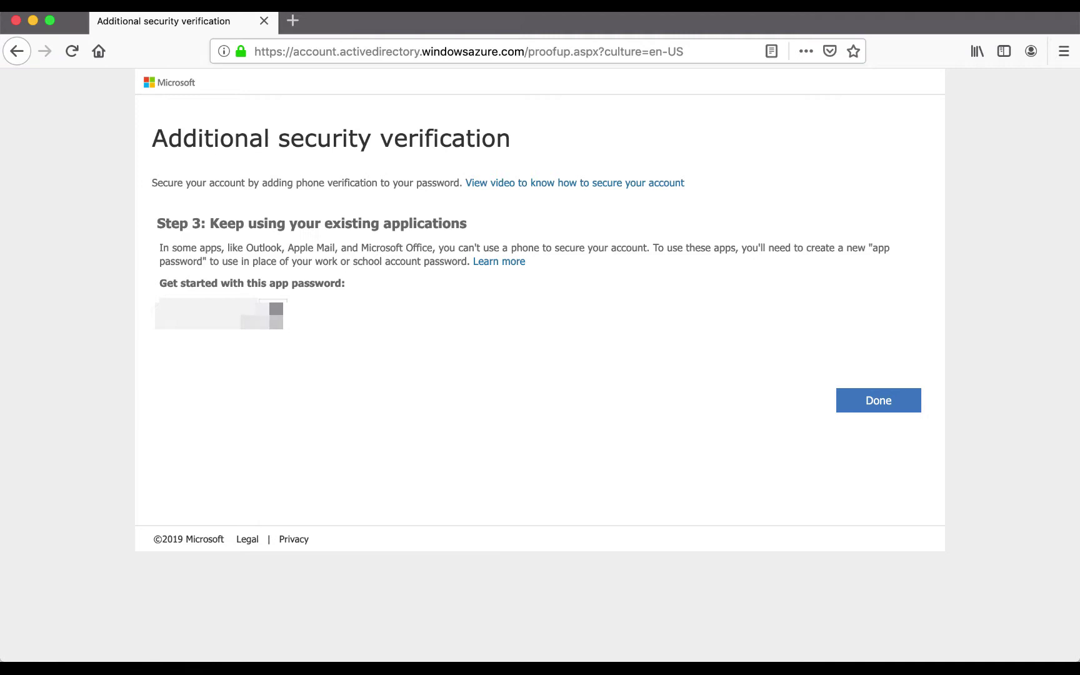
Copy the generated app password and finish the security verification setup
{"action": "double_click", "coordinate": [207, 313]}
{"action": "right_click", "coordinate": [182, 310]}
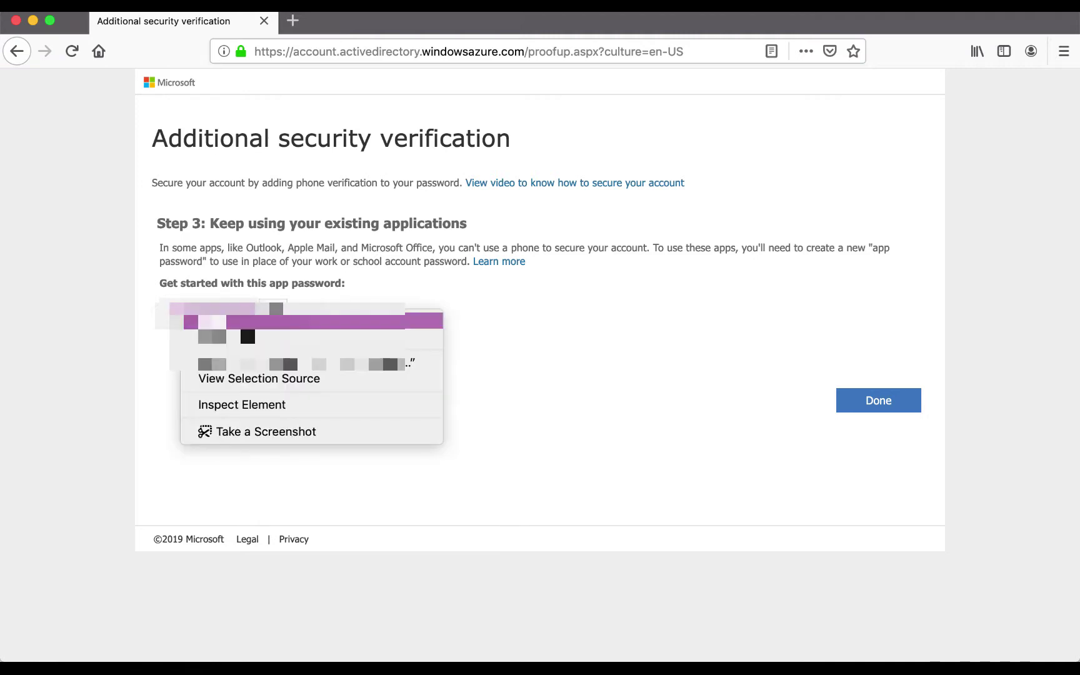
{"action": "left_click", "coordinate": [300, 322]}
{"action": "left_click", "coordinate": [880, 413]}
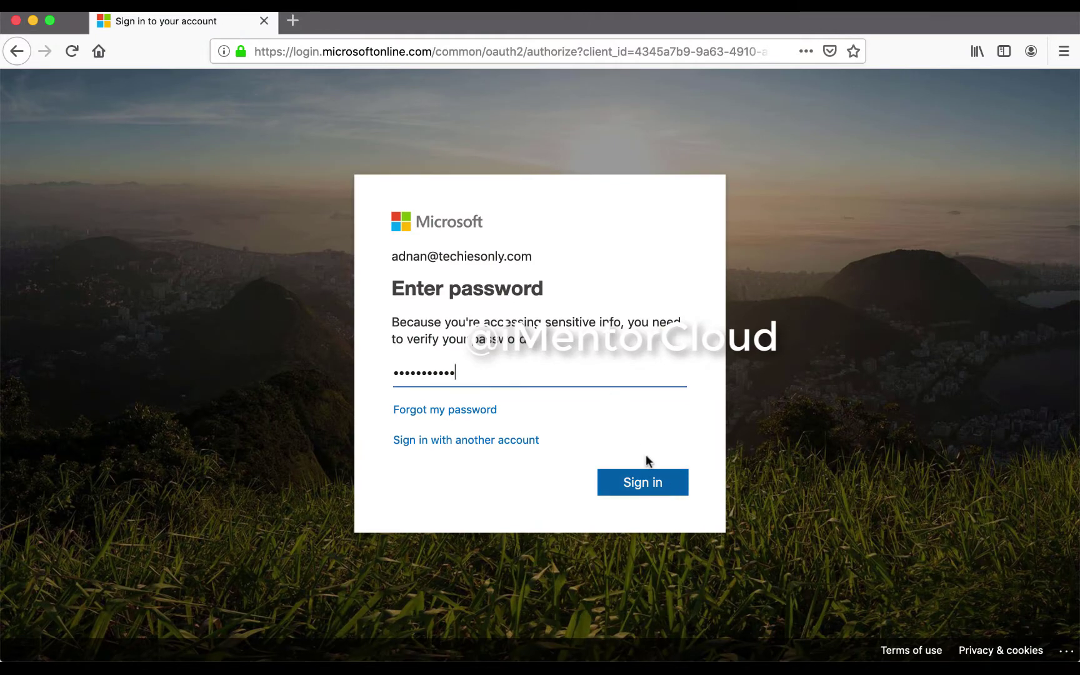
Complete sign-in to Office 365 Home, then sign the user out from the AA account panel
{"action": "left_click", "coordinate": [446, 442]}
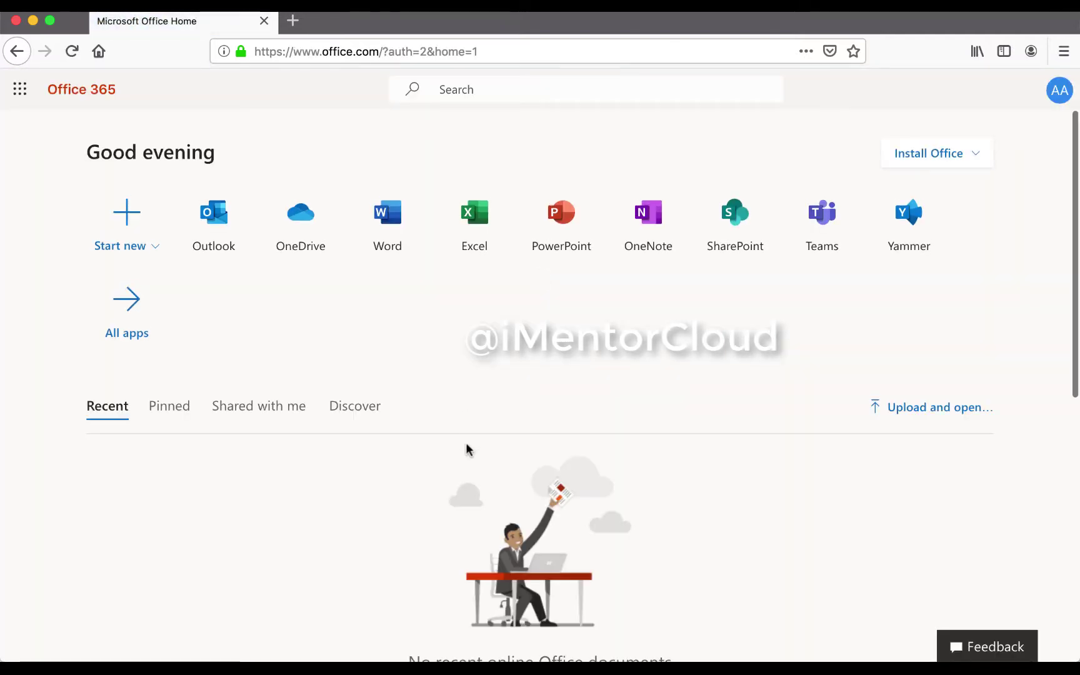
{"action": "scroll", "coordinate": [691, 351], "scroll_direction": "down", "scroll_amount": 10}
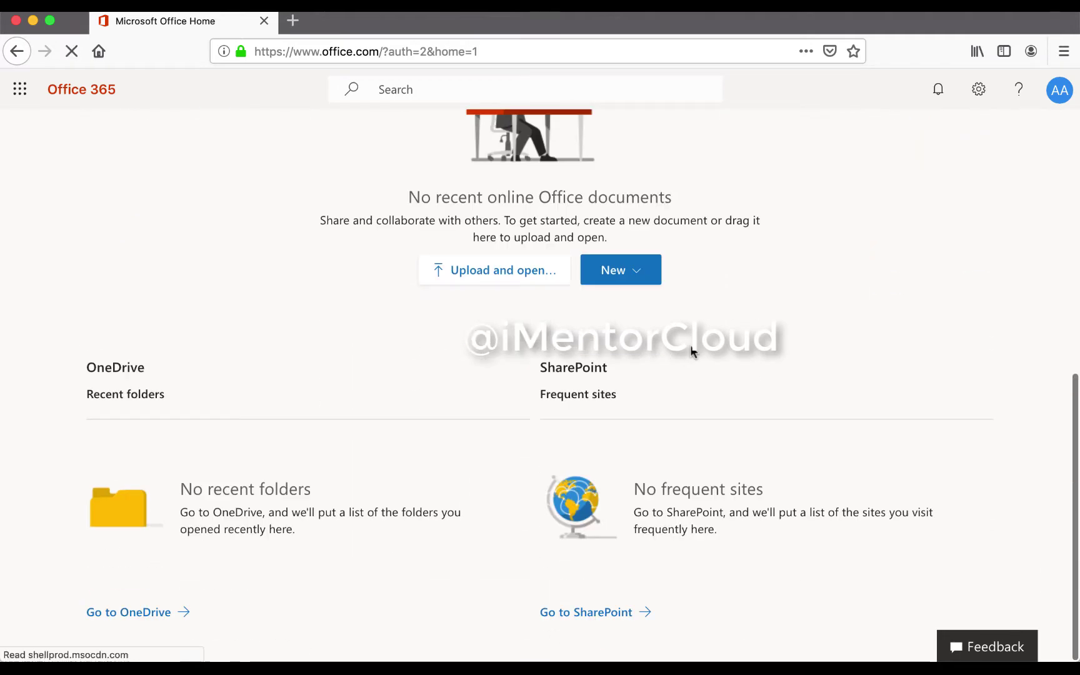
{"action": "scroll", "coordinate": [690, 351], "scroll_direction": "up", "scroll_amount": 10}
{"action": "left_click", "coordinate": [1064, 97]}
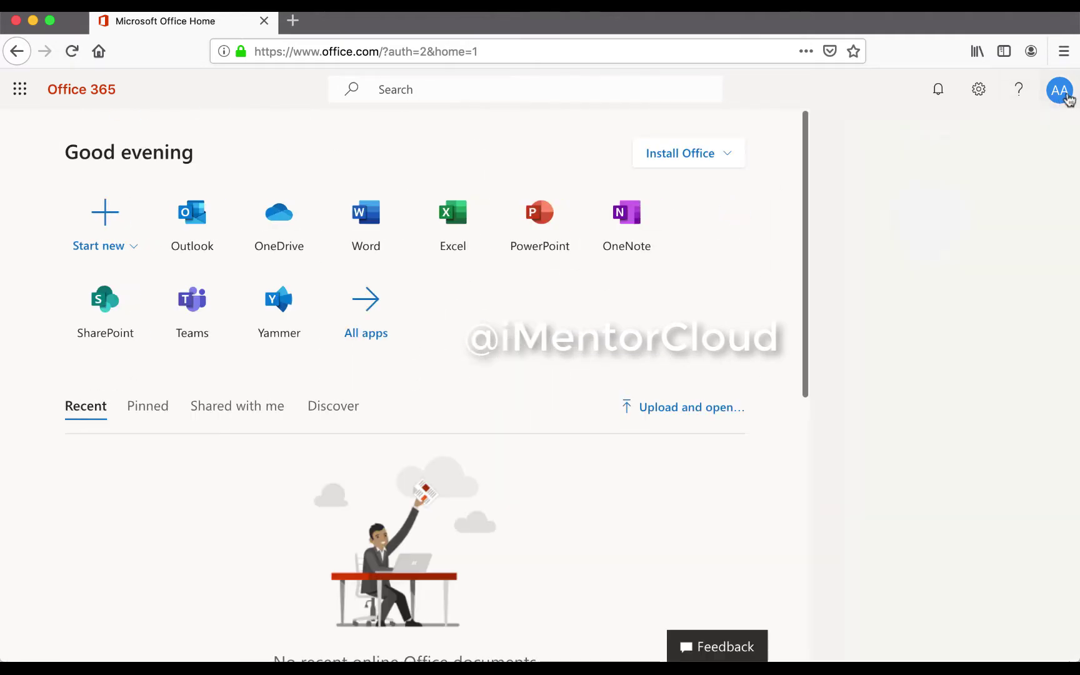
{"action": "left_click", "coordinate": [917, 259]}
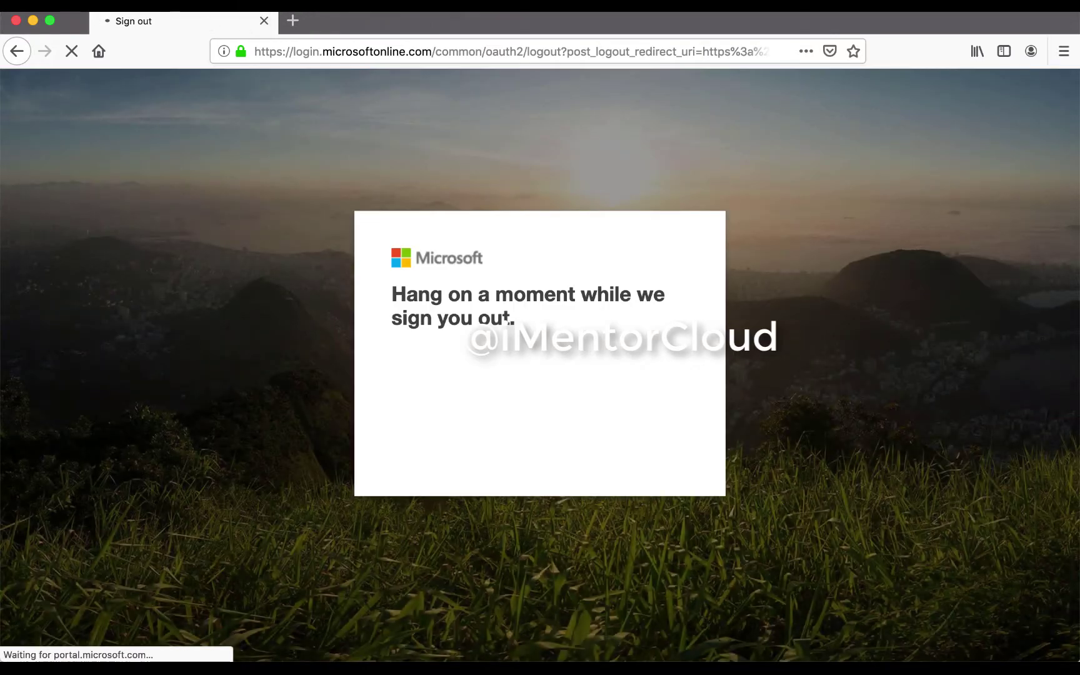
{"action": "left_click", "coordinate": [109, 6]}
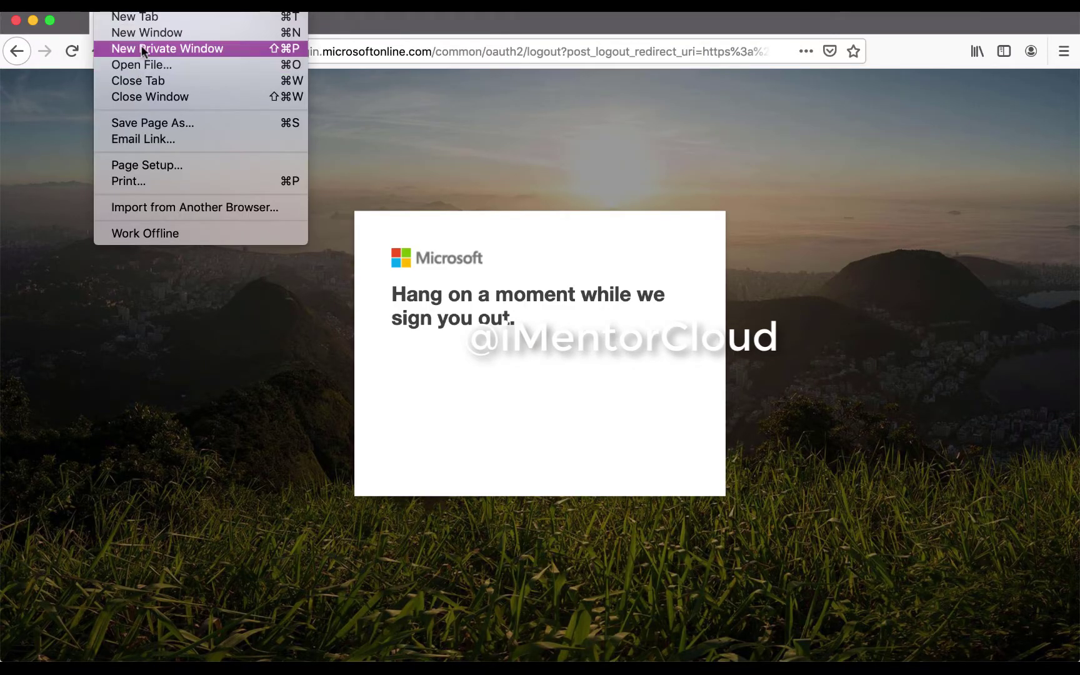
Sign the user back in from a new private window with the password and the texted code
{"action": "left_click", "coordinate": [141, 48]}
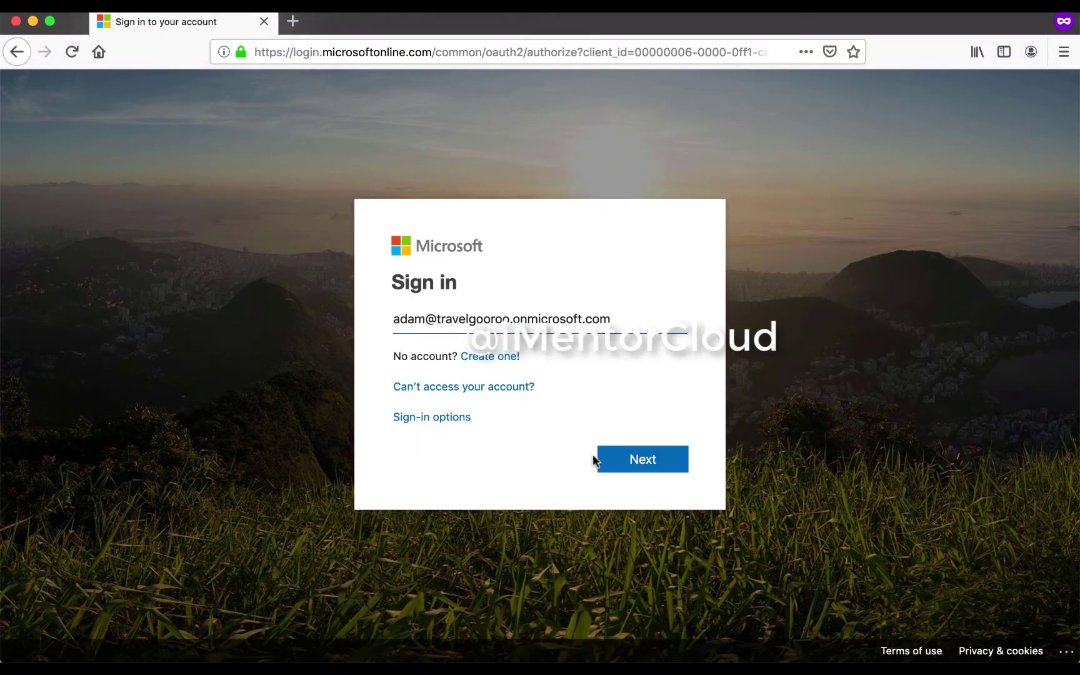
{"action": "left_click", "coordinate": [607, 461]}
{"action": "key", "text": "super+v"}
{"action": "left_click", "coordinate": [621, 443]}
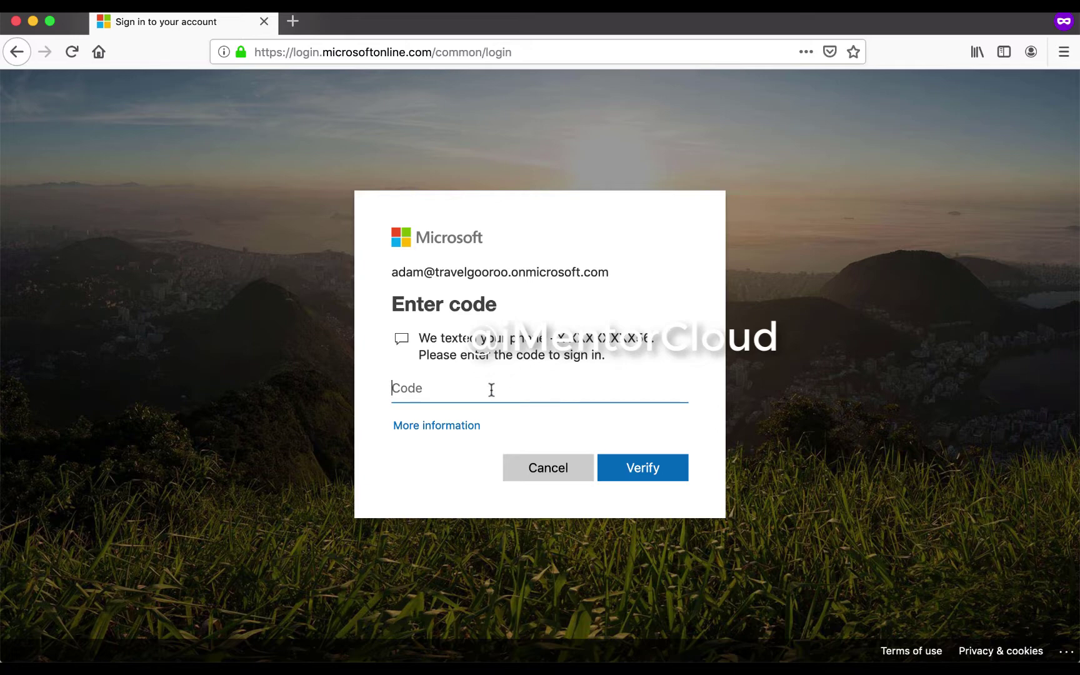
{"action": "left_click", "coordinate": [642, 477]}
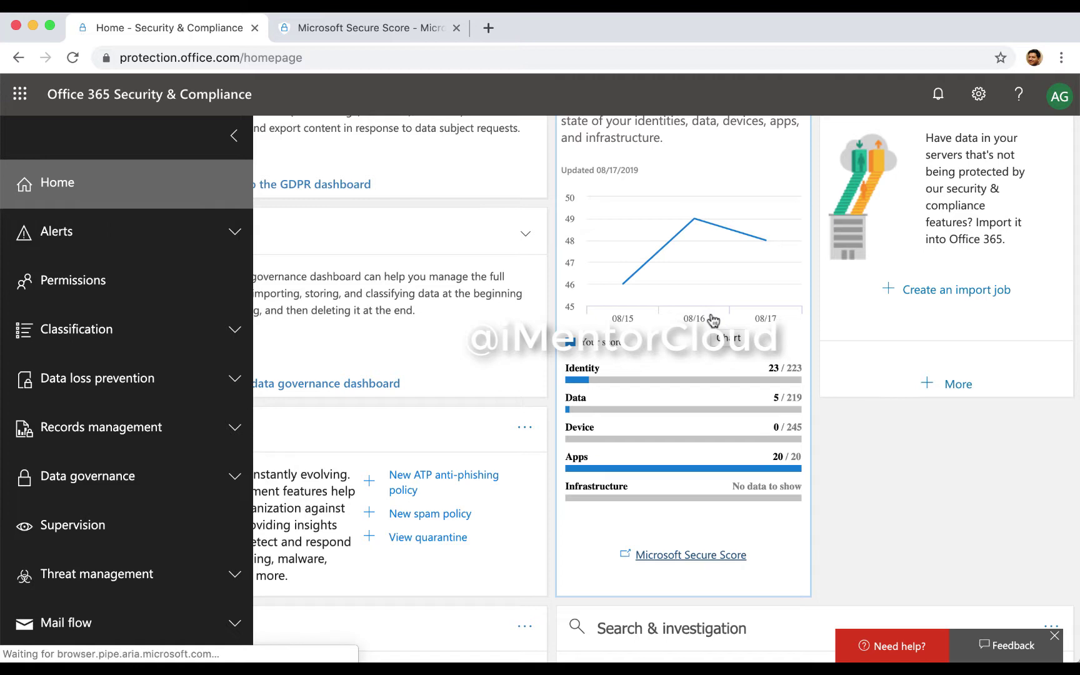
Scroll to the Secure Score card and open the full Microsoft Secure Score page
{"action": "scroll", "coordinate": [695, 439], "scroll_direction": "up", "scroll_amount": 5}
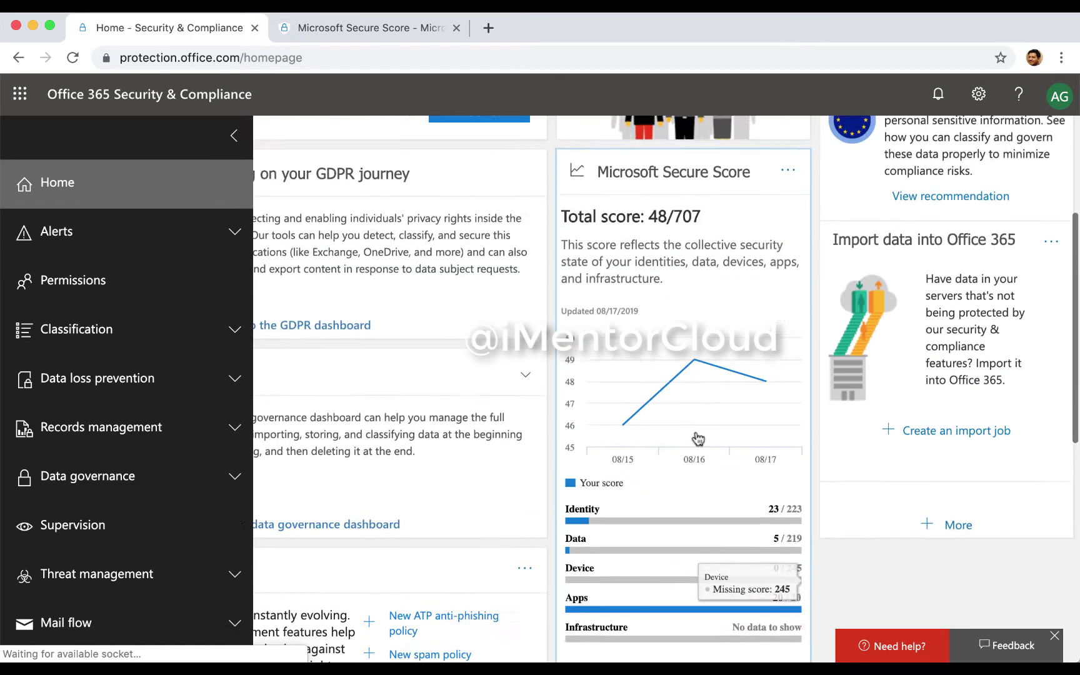
{"action": "scroll", "coordinate": [695, 439], "scroll_direction": "down", "scroll_amount": 2}
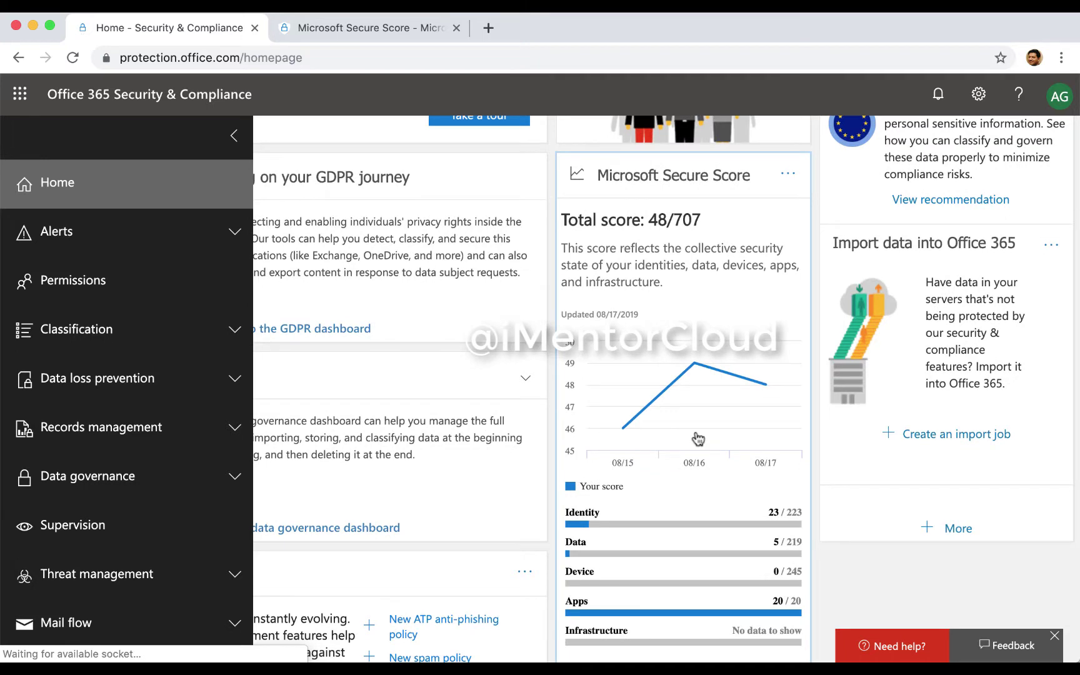
{"action": "scroll", "coordinate": [698, 438], "scroll_direction": "down", "scroll_amount": 3}
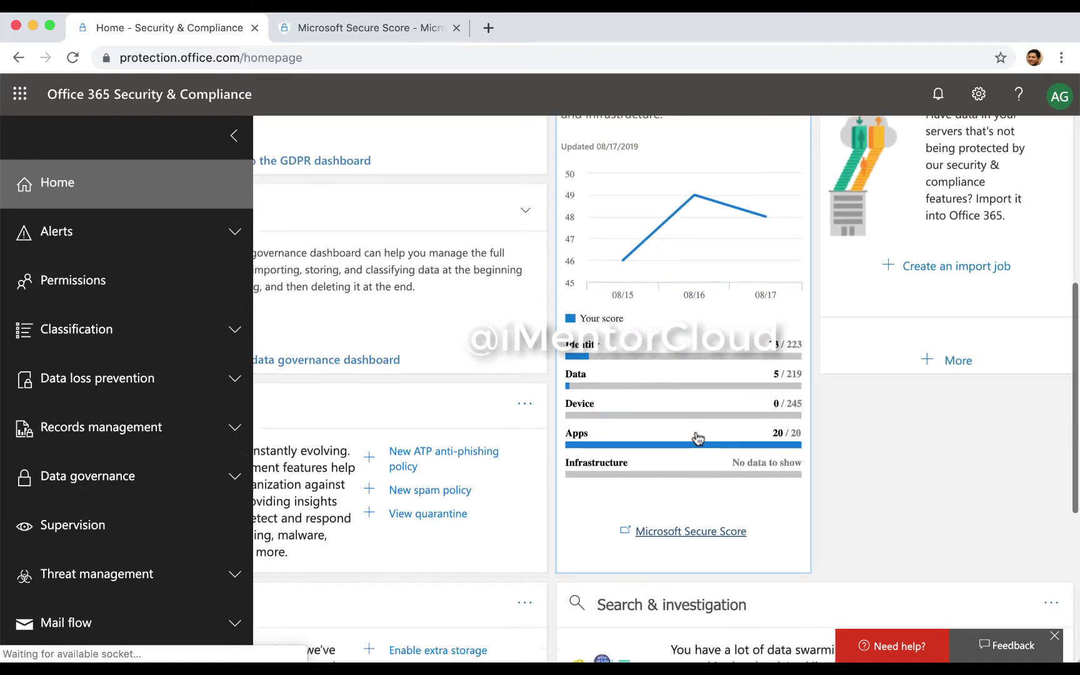
{"action": "scroll", "coordinate": [699, 438], "scroll_direction": "down", "scroll_amount": 2}
{"action": "left_click", "coordinate": [697, 439]}
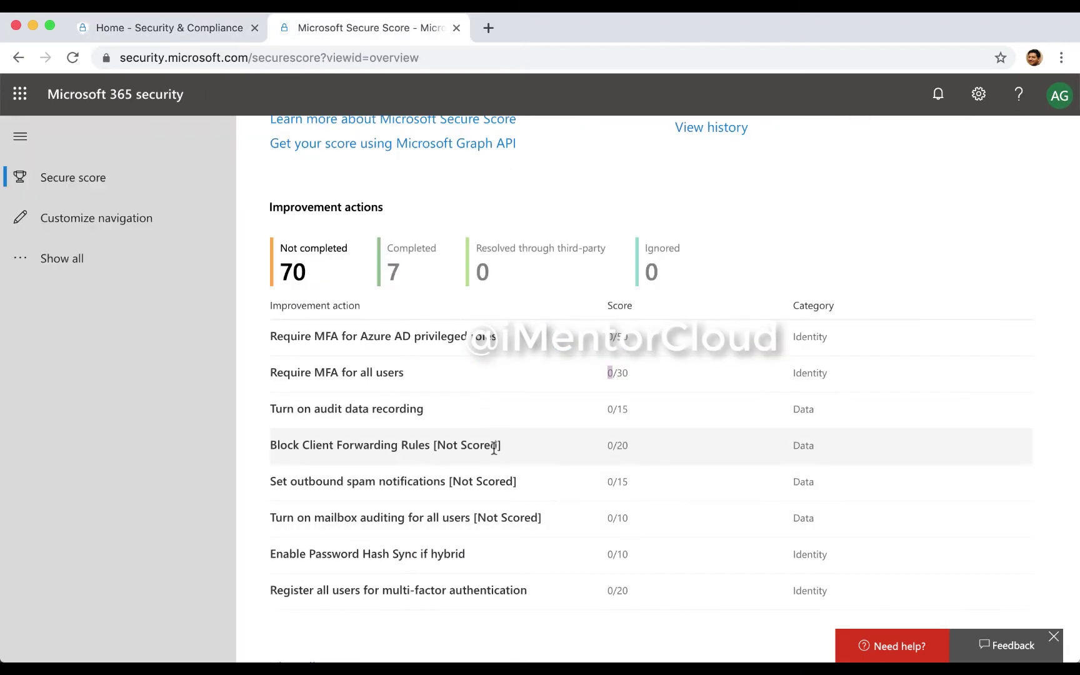
{"action": "scroll", "coordinate": [499, 462], "scroll_direction": "down", "scroll_amount": 2}
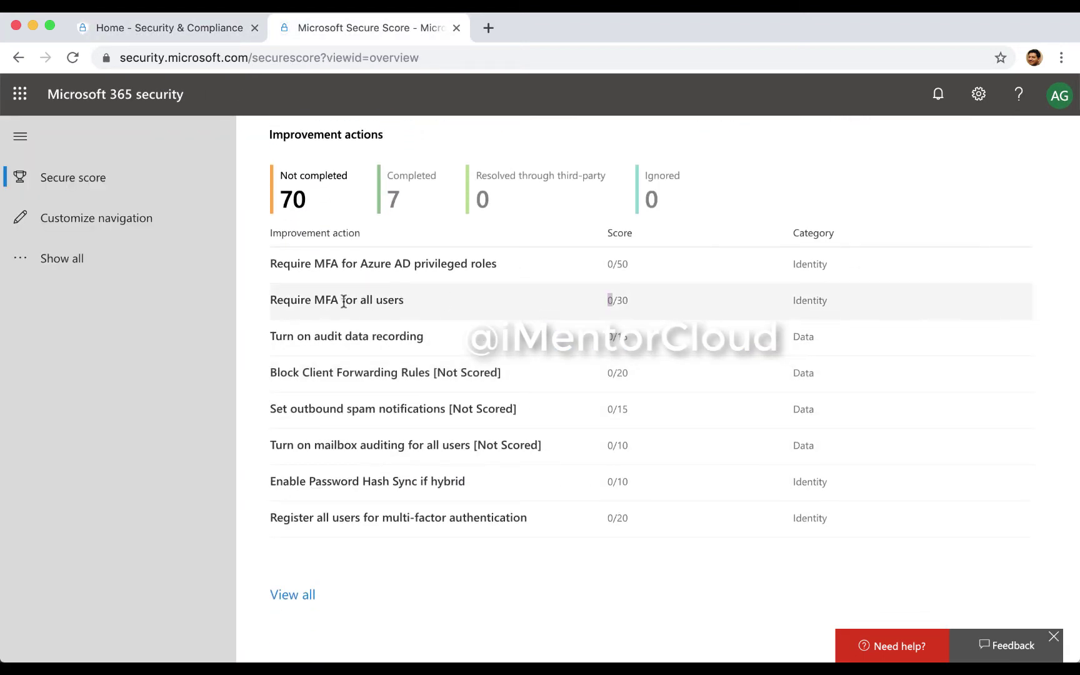
Return to the Security & Compliance home, then open the Microsoft 365 admin center home page
{"action": "left_click", "coordinate": [208, 35]}
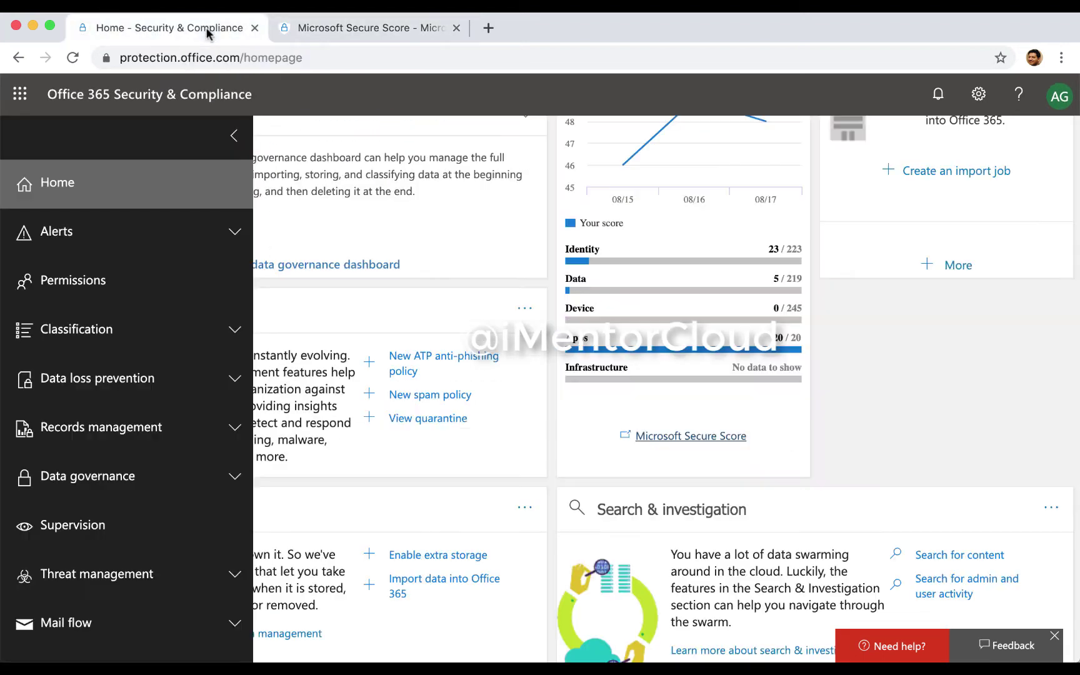
{"action": "left_click", "coordinate": [131, 192]}
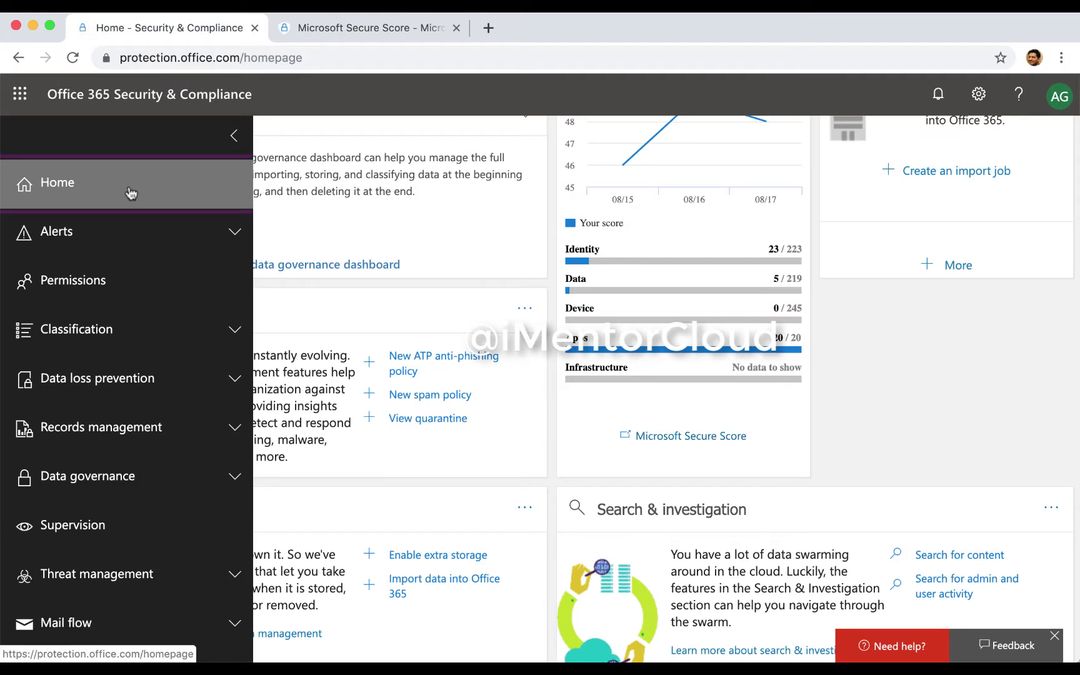
{"action": "scroll", "coordinate": [169, 253], "scroll_direction": "down", "scroll_amount": 4}
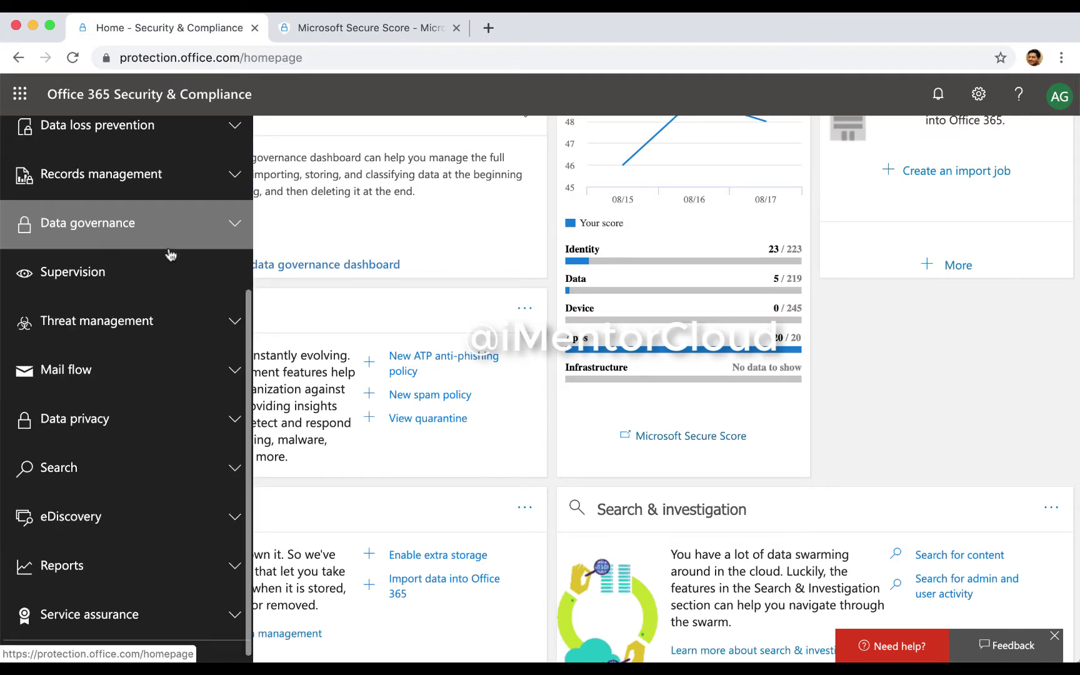
{"action": "scroll", "coordinate": [168, 253], "scroll_direction": "up", "scroll_amount": 4}
Go to the Active users page under Users in the Microsoft 365 admin center
{"action": "left_click", "coordinate": [177, 161]}
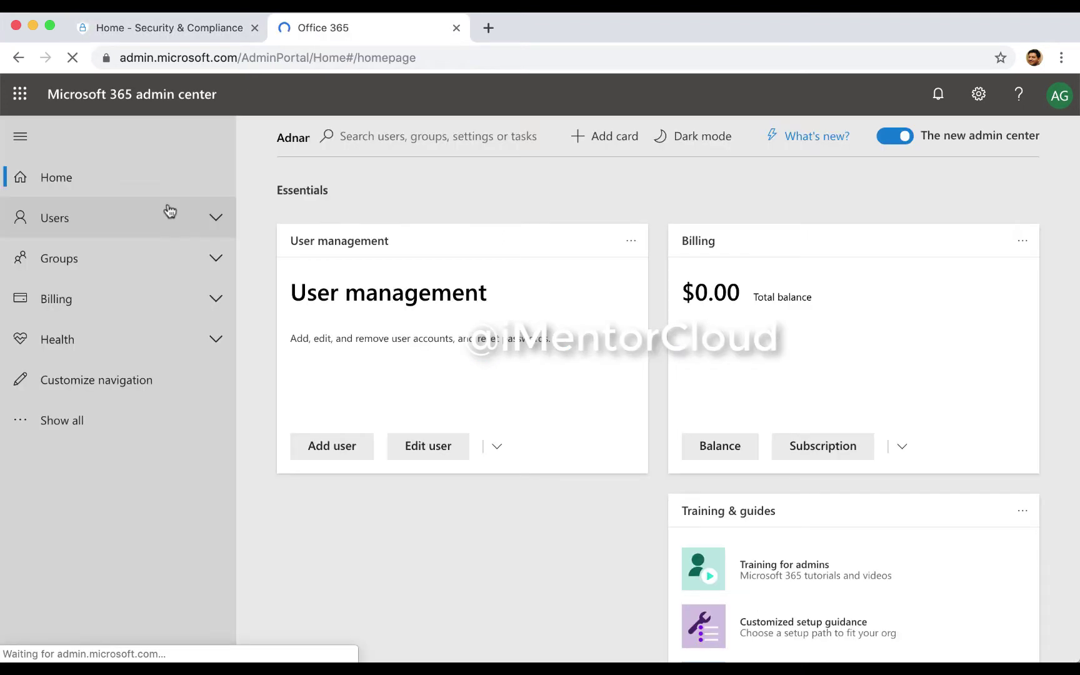
{"action": "left_click", "coordinate": [168, 213]}
{"action": "left_click", "coordinate": [82, 256]}
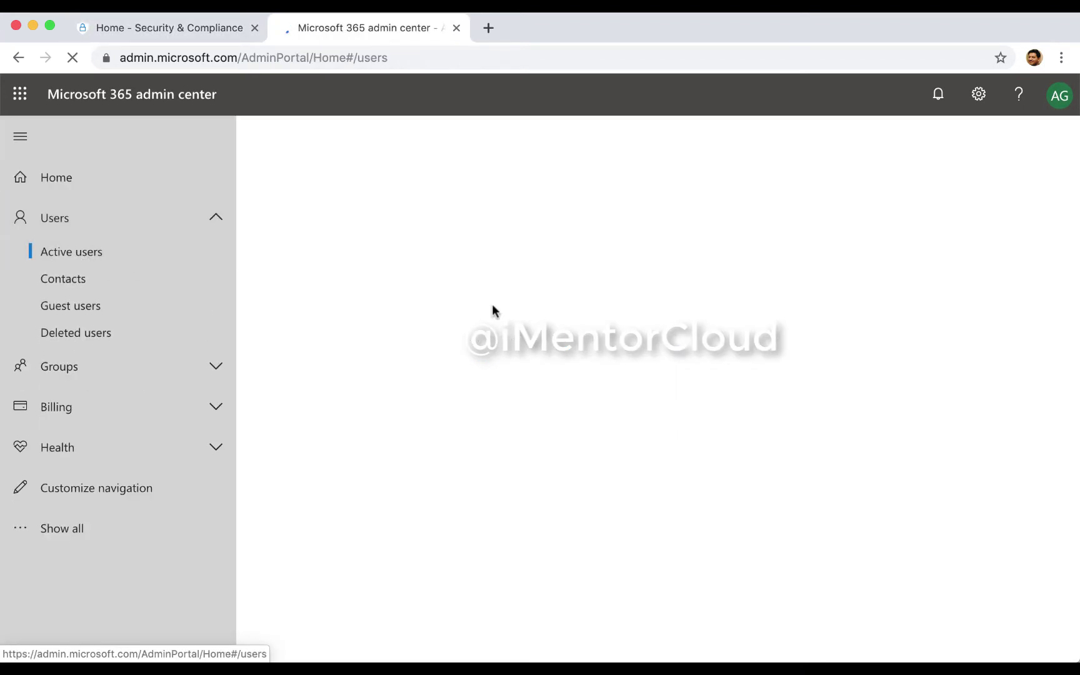